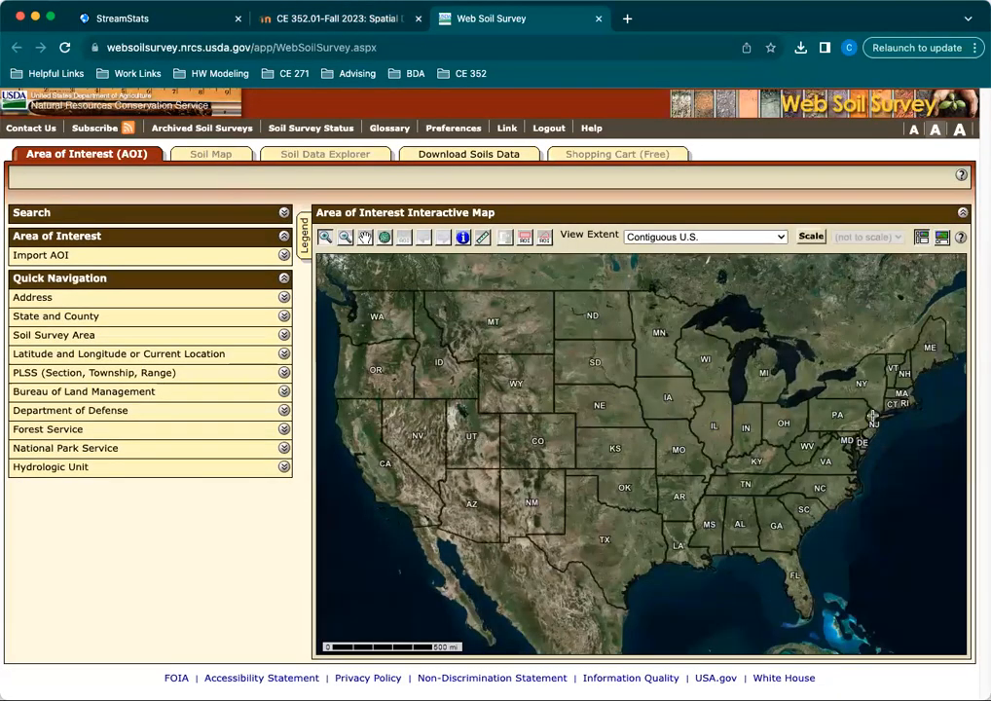
Bring the Nazareth area of Northampton County, Pennsylvania, into close view on the interactive map.
{"action": "left_click_drag", "start_coordinate": [853, 426], "coordinate": [878, 420]}
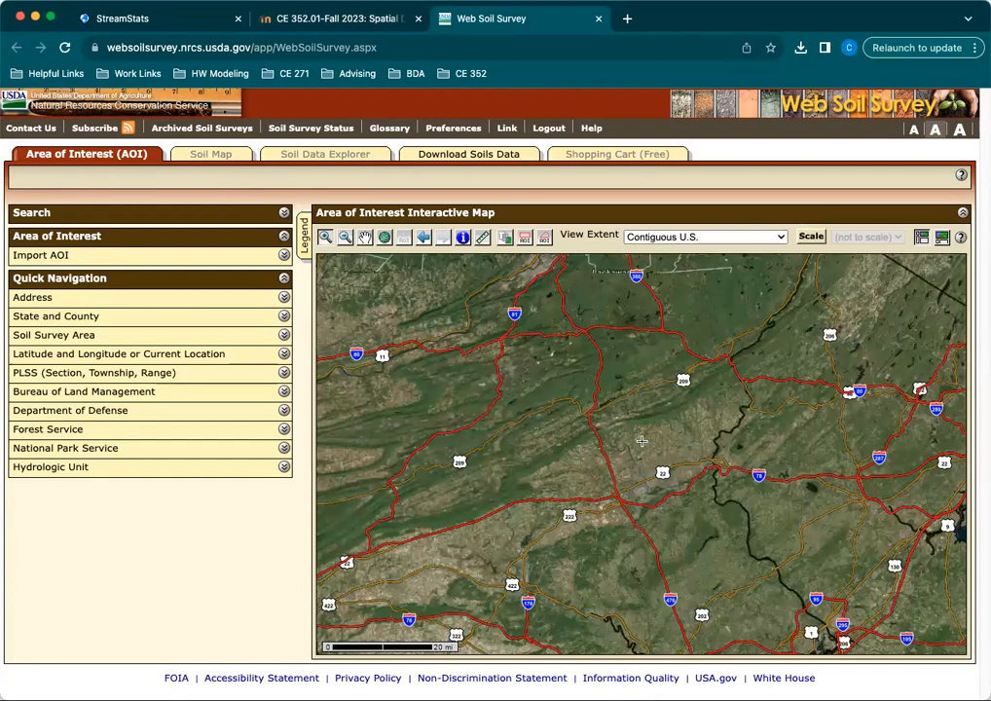
{"action": "left_click", "coordinate": [367, 241]}
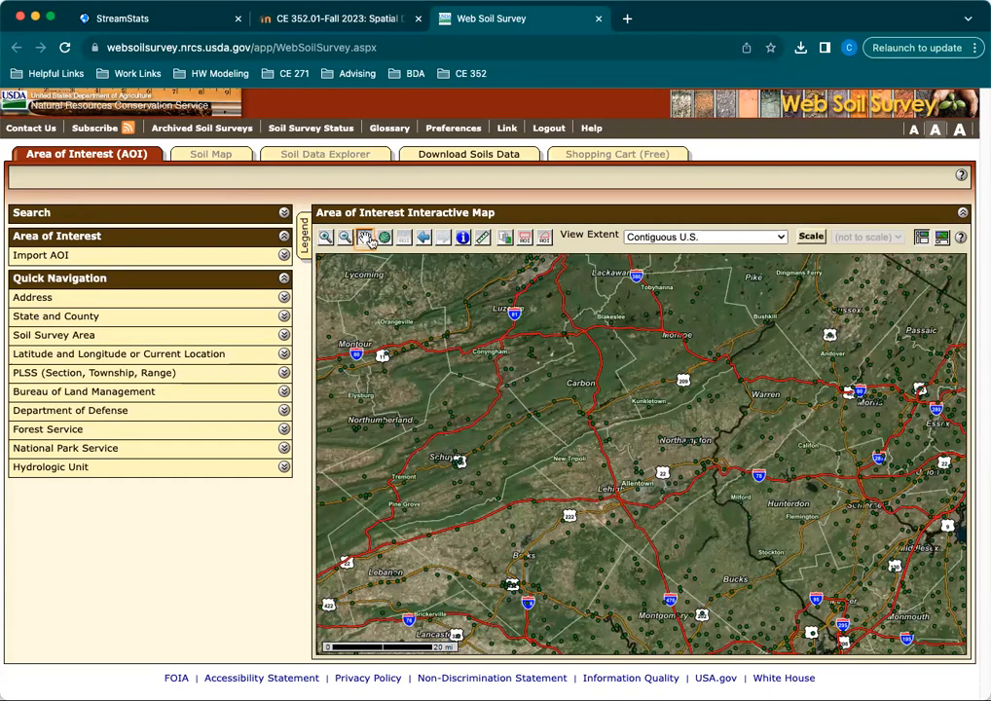
{"action": "left_click_drag", "start_coordinate": [837, 532], "coordinate": [752, 409]}
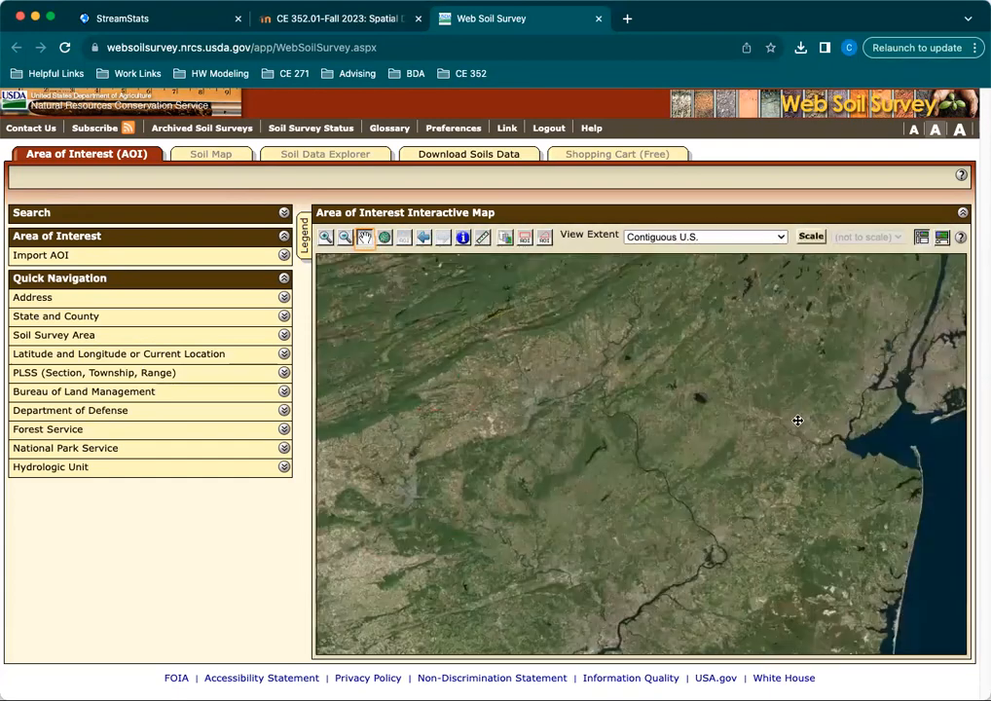
{"action": "left_click_drag", "start_coordinate": [741, 491], "coordinate": [843, 363]}
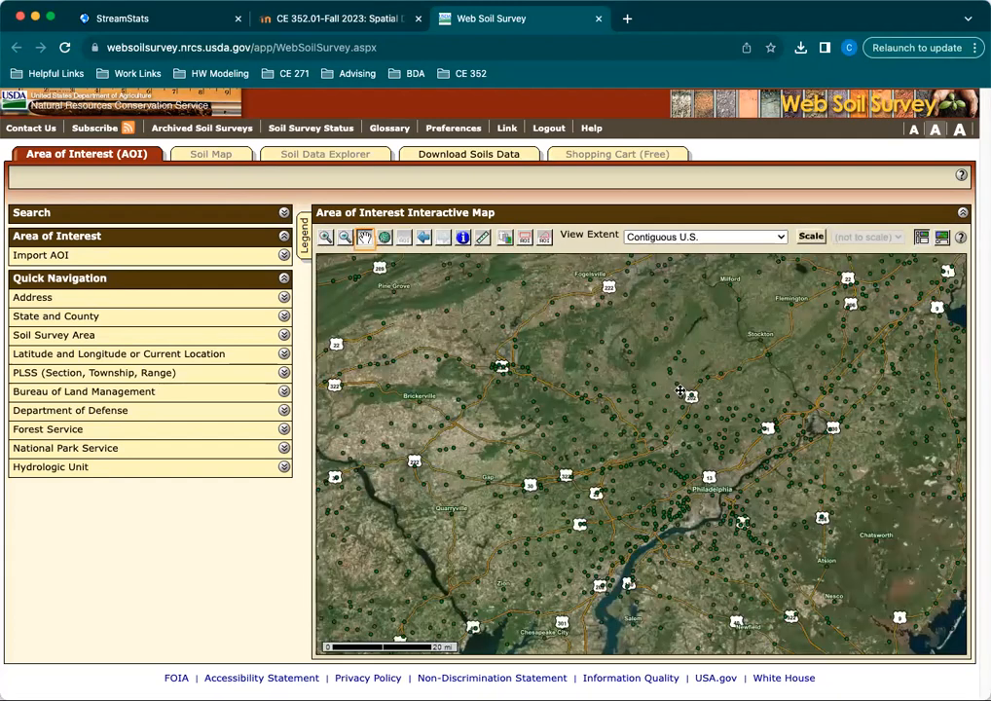
{"action": "left_click_drag", "start_coordinate": [684, 392], "coordinate": [746, 630]}
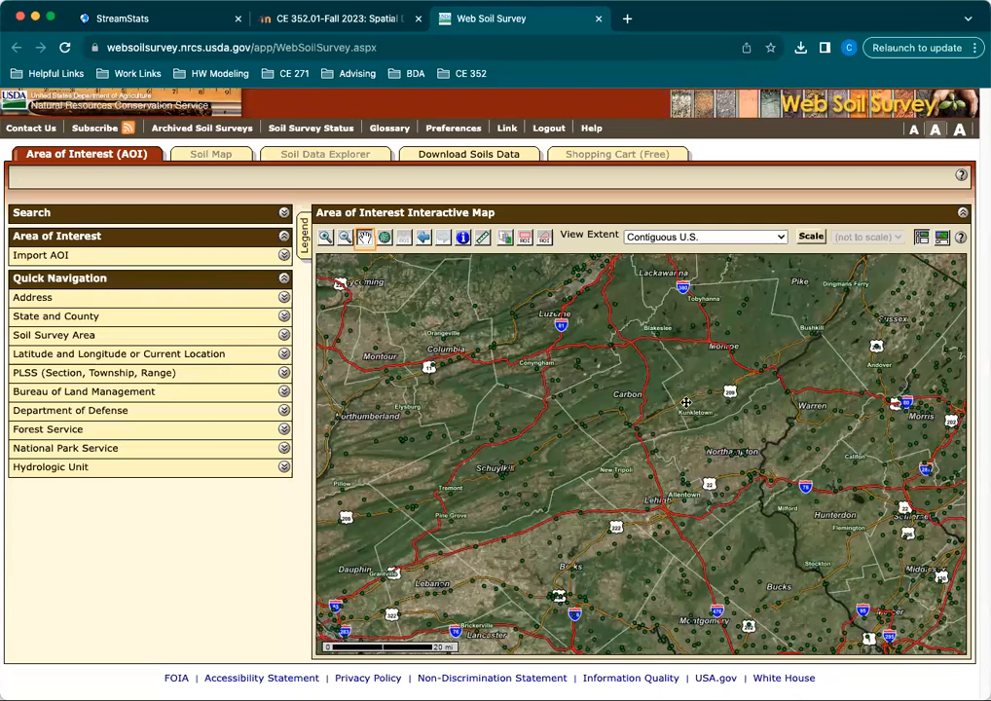
{"action": "left_click", "coordinate": [326, 237]}
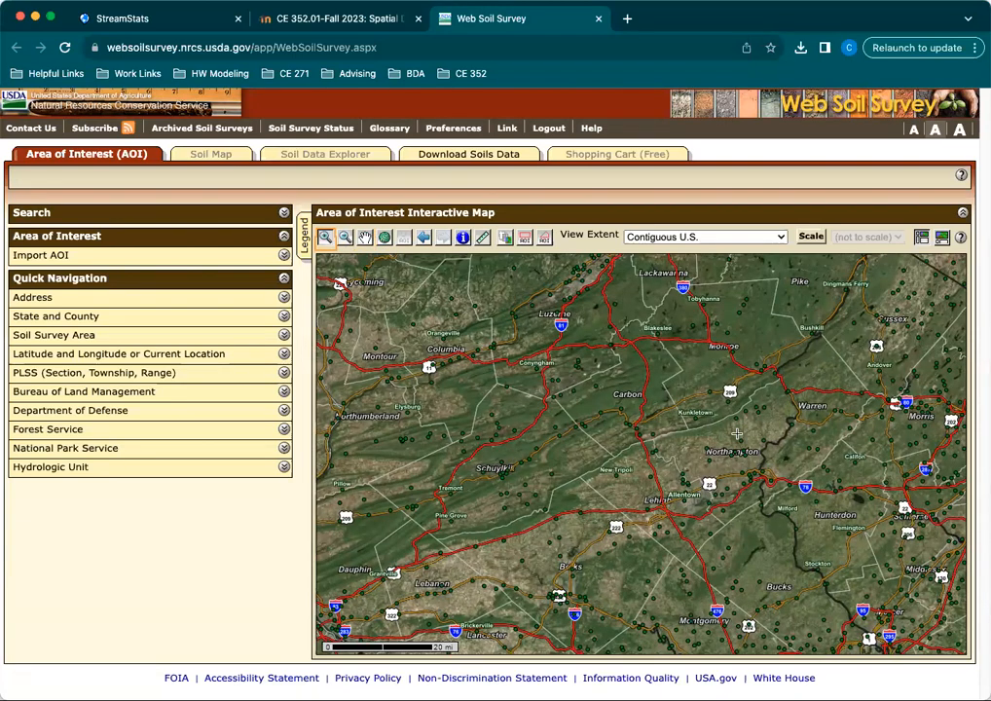
{"action": "left_click_drag", "start_coordinate": [733, 426], "coordinate": [779, 477]}
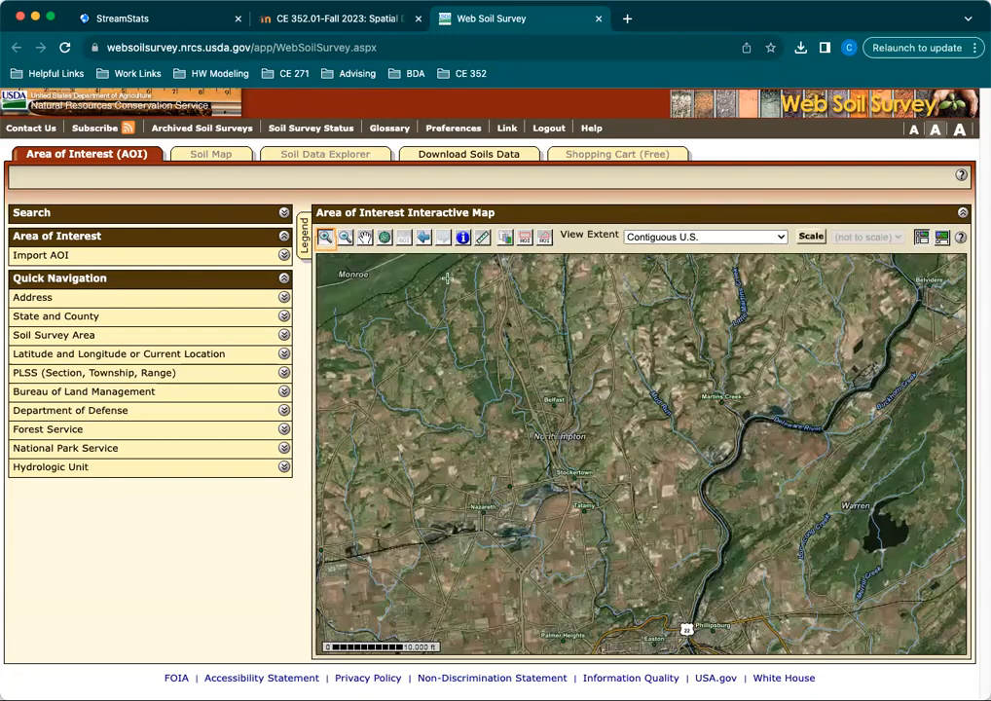
{"action": "left_click", "coordinate": [369, 236]}
{"action": "left_click_drag", "start_coordinate": [697, 587], "coordinate": [810, 429]}
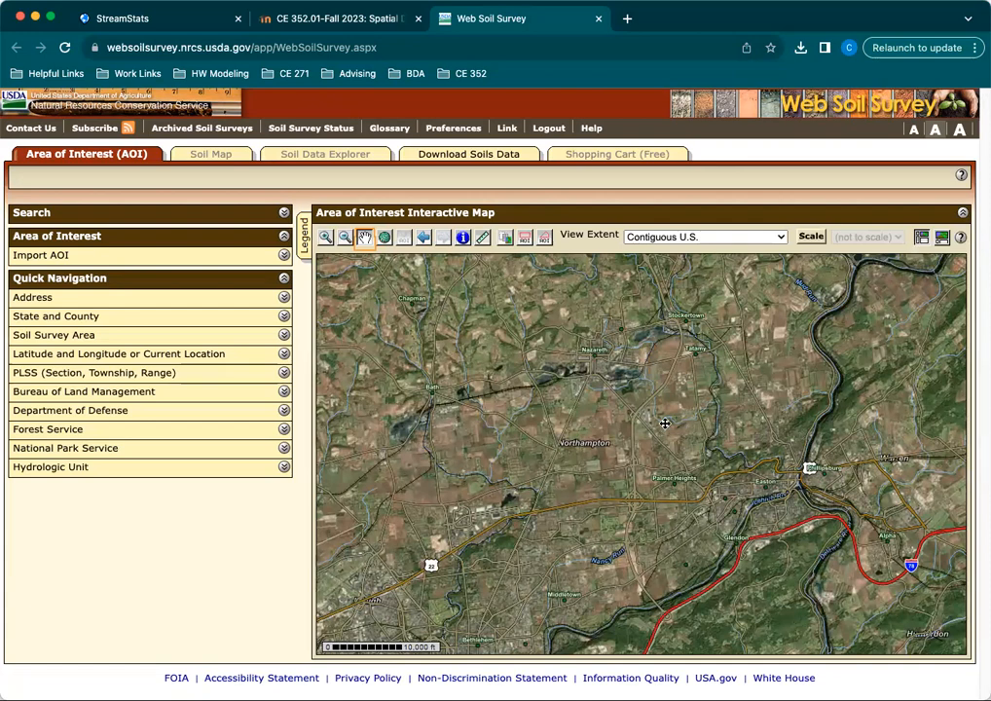
{"action": "left_click", "coordinate": [326, 238]}
{"action": "left_click_drag", "start_coordinate": [512, 267], "coordinate": [785, 487]}
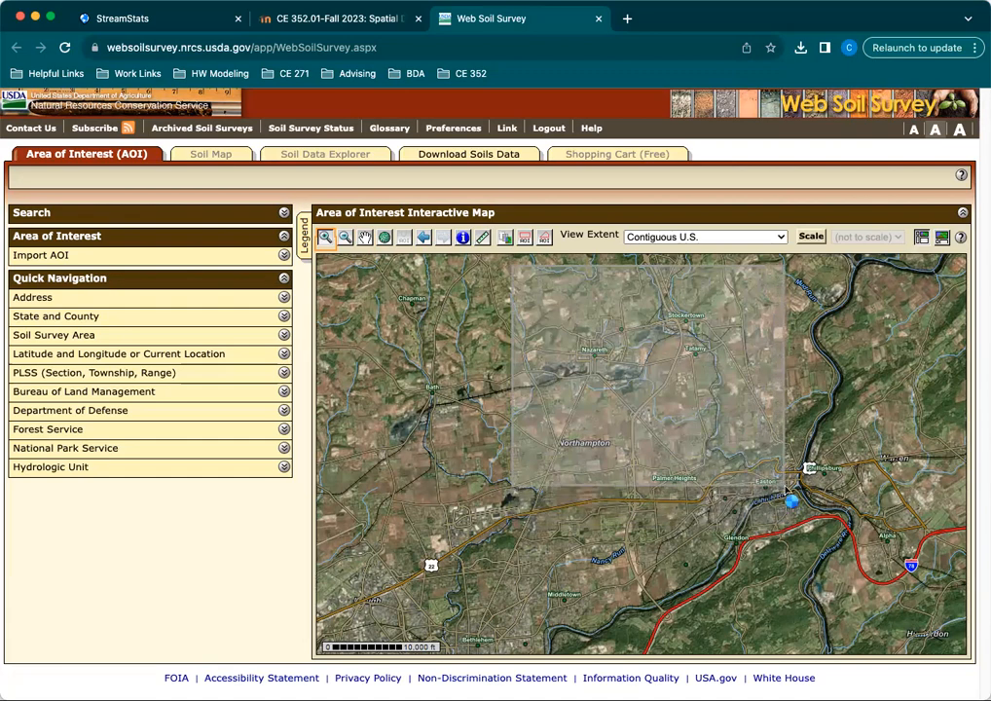
{"action": "left_click", "coordinate": [366, 238]}
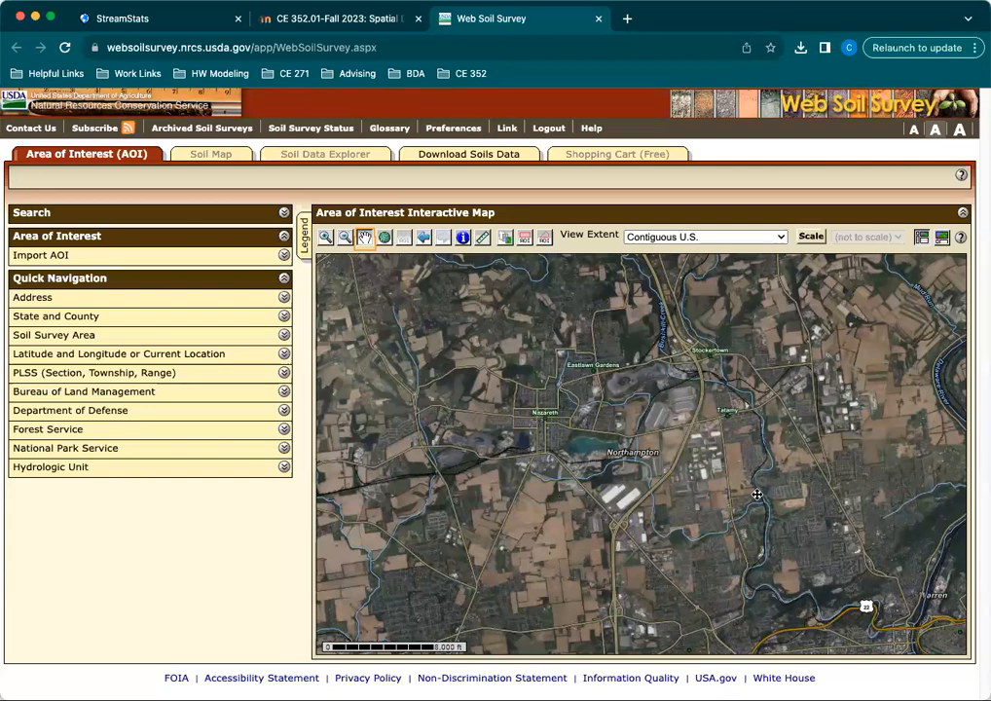
Define a polygon area of interest around Nazareth, reaching Stockertown and Tatamy in the east and the farmland to the south.
{"action": "left_click", "coordinate": [405, 238]}
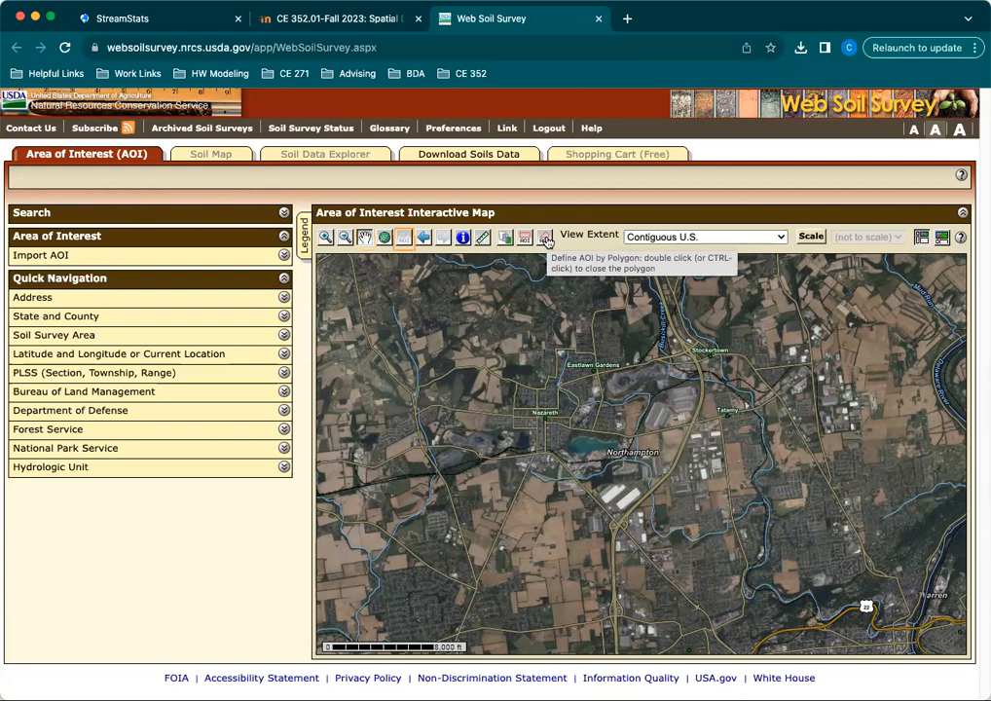
{"action": "left_click", "coordinate": [545, 240]}
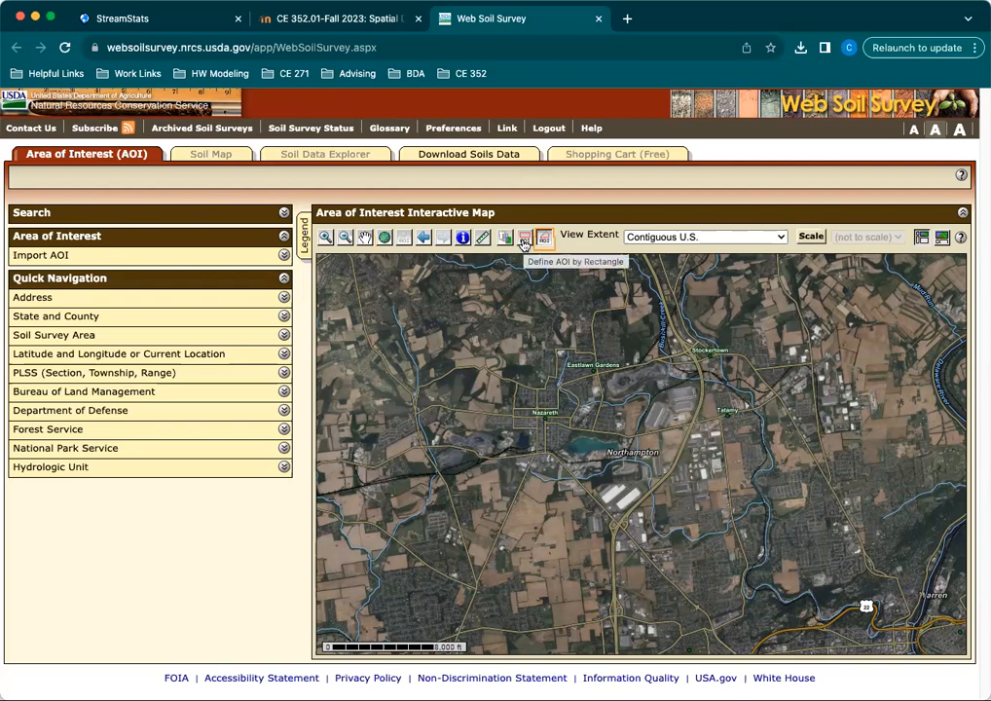
{"action": "left_click", "coordinate": [524, 244]}
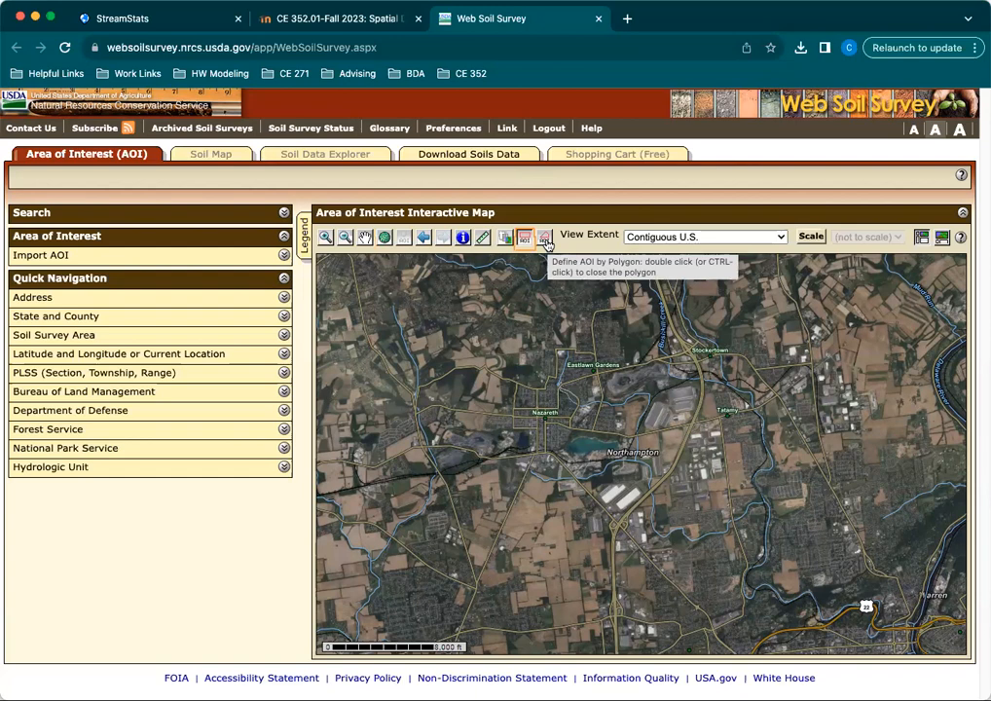
{"action": "left_click", "coordinate": [546, 244]}
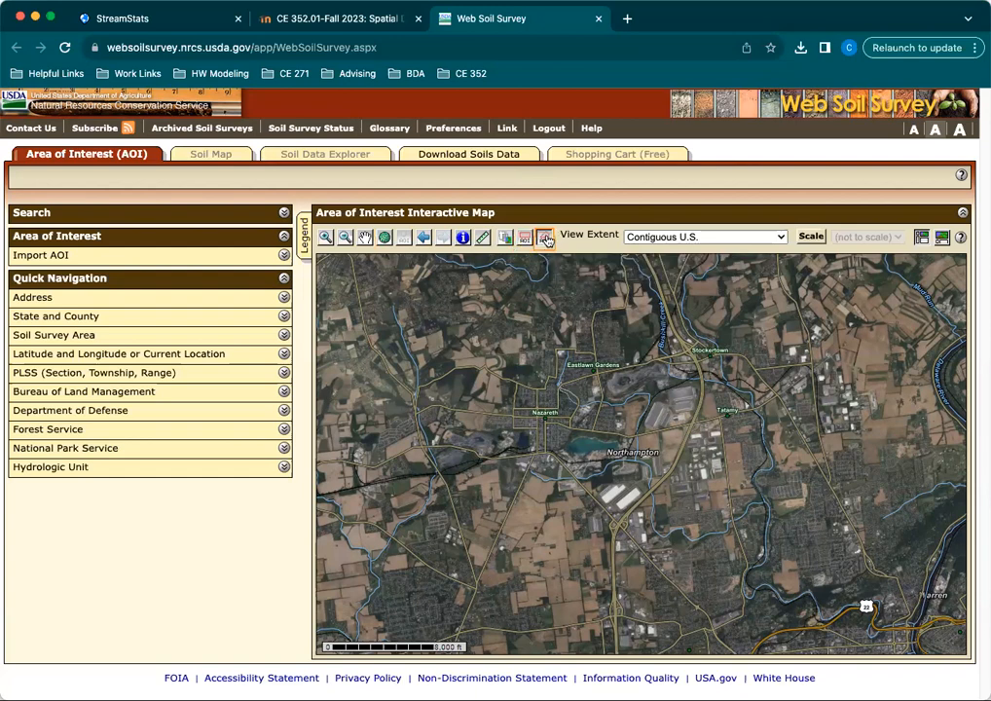
{"action": "left_click", "coordinate": [775, 496]}
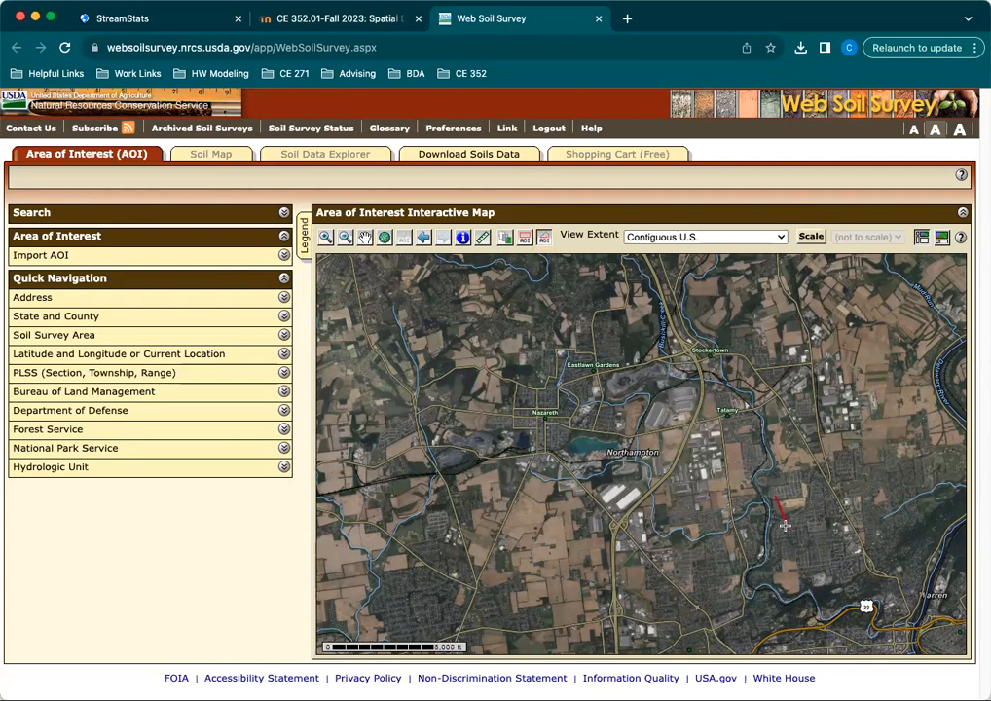
{"action": "left_click", "coordinate": [786, 527]}
{"action": "left_click", "coordinate": [753, 643]}
{"action": "left_click", "coordinate": [521, 640]}
{"action": "left_click", "coordinate": [457, 596]}
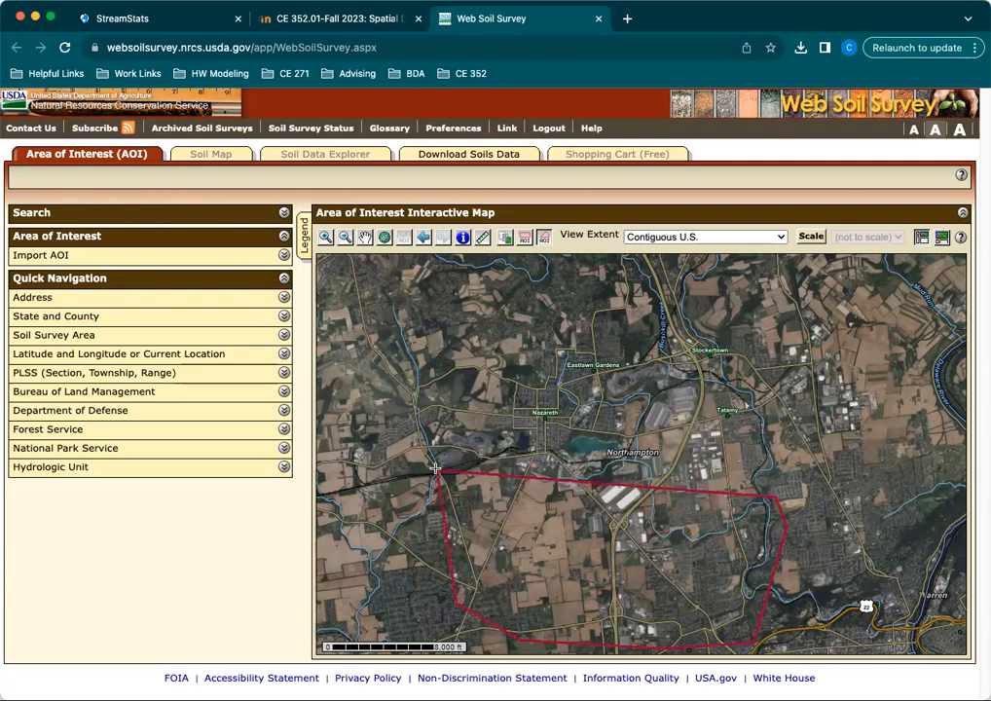
{"action": "left_click", "coordinate": [409, 307]}
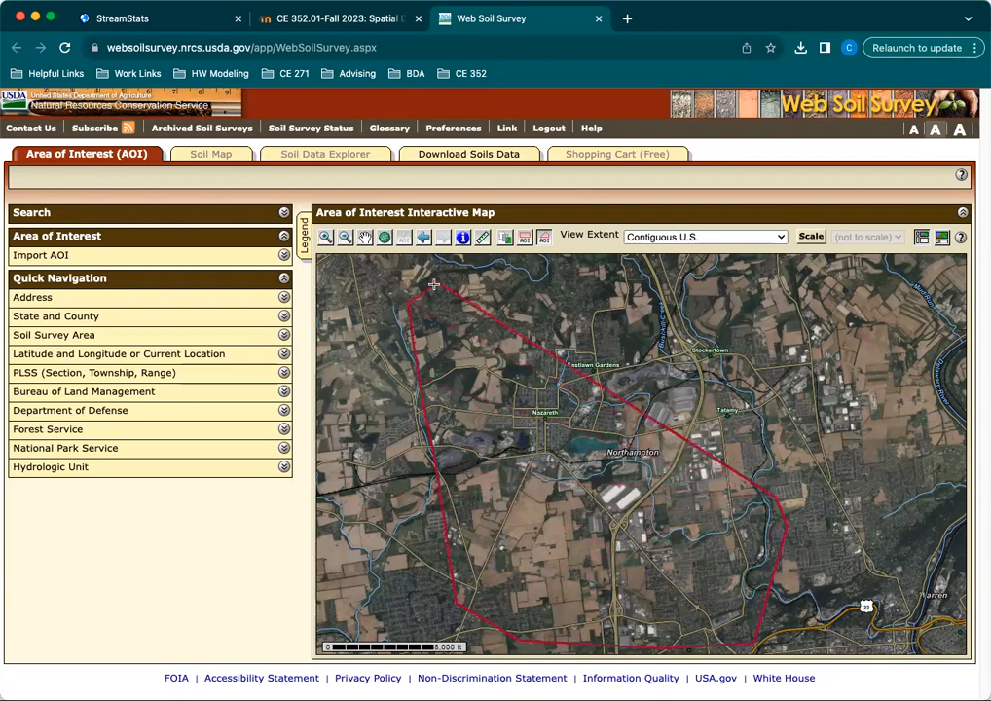
{"action": "left_click", "coordinate": [533, 281]}
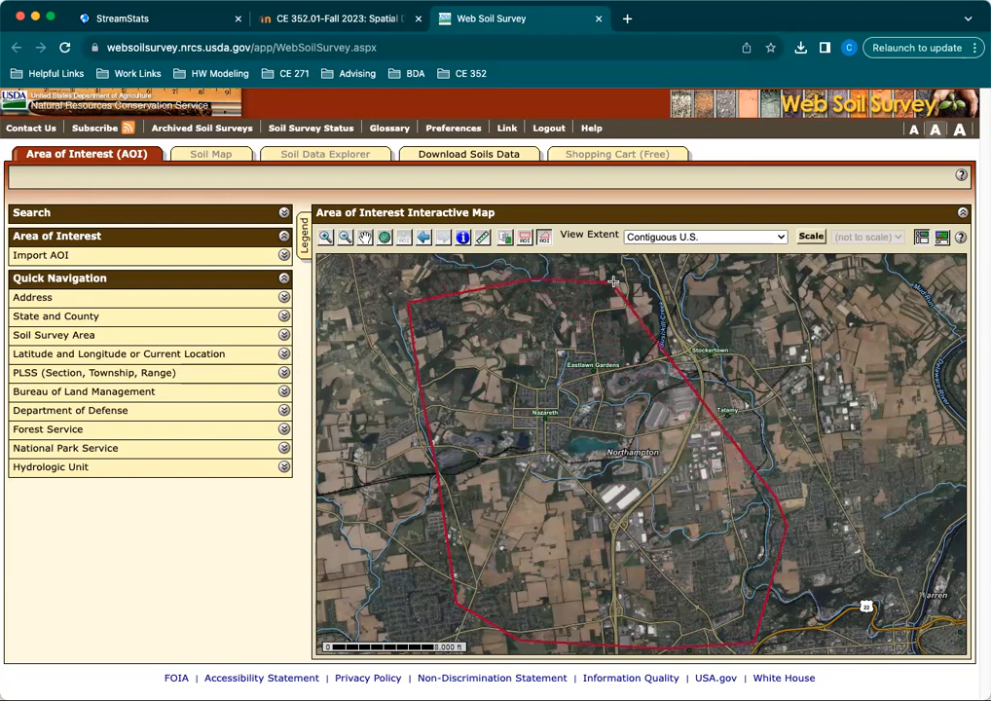
{"action": "left_click", "coordinate": [665, 287]}
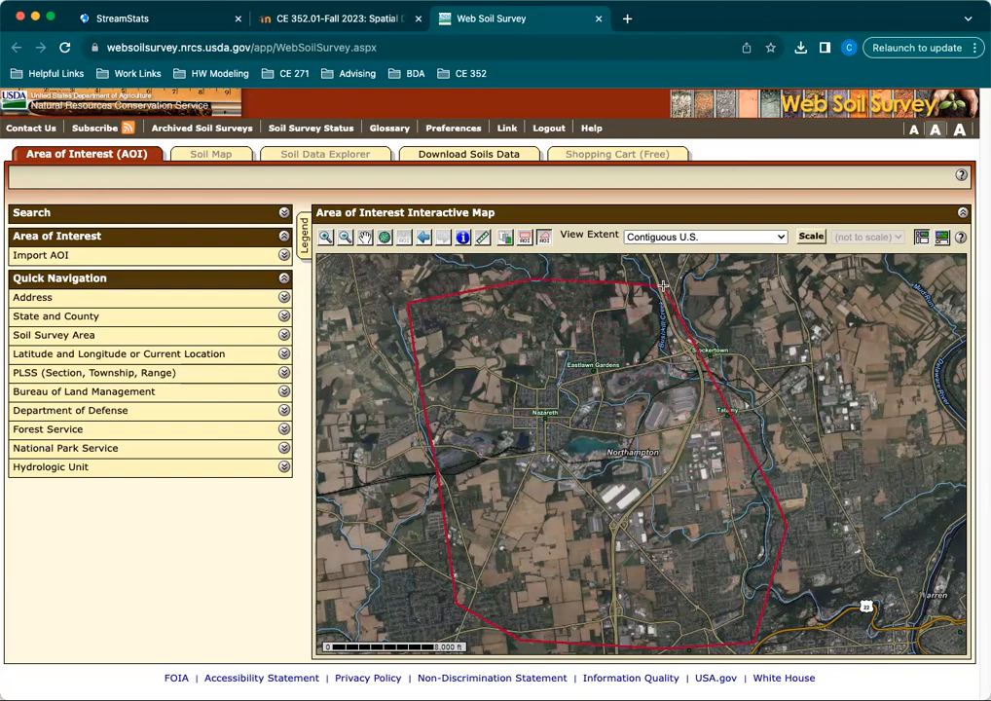
{"action": "double_click", "coordinate": [759, 402]}
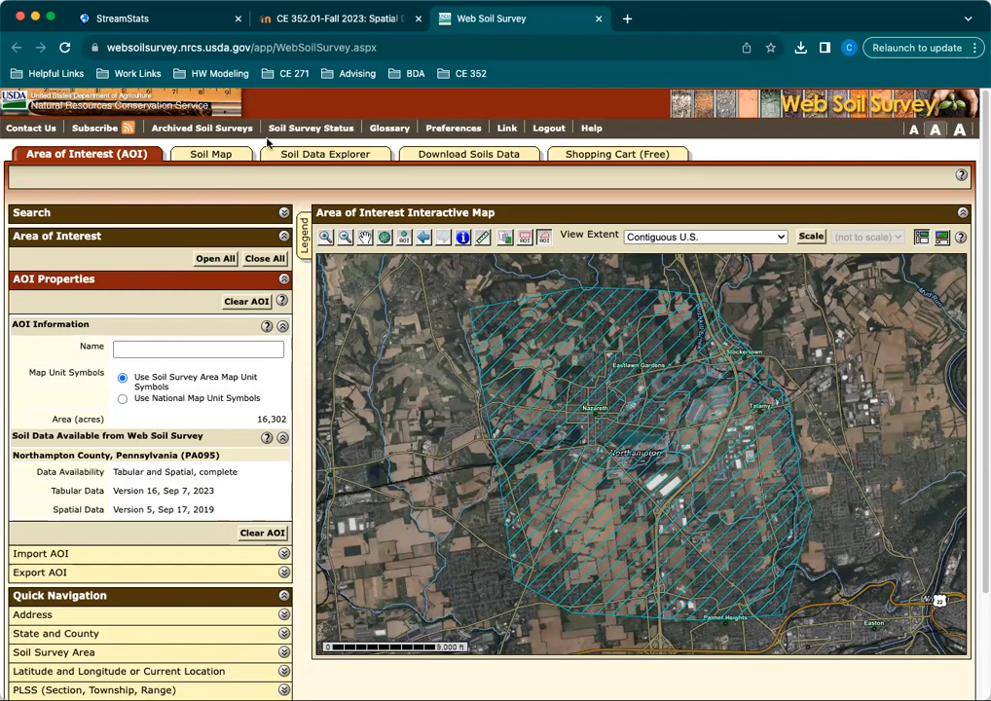
Display the soil map for the area of interest and look through its map unit legend before collapsing it.
{"action": "left_click", "coordinate": [227, 156]}
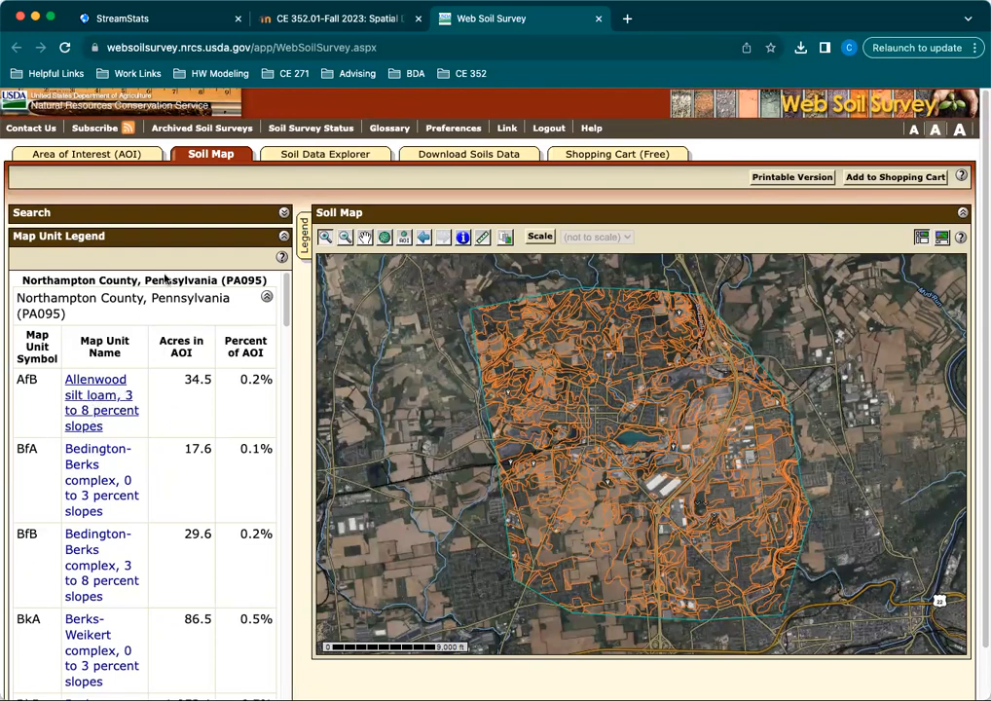
{"action": "scroll", "coordinate": [196, 423], "scroll_direction": "down", "scroll_amount": 20}
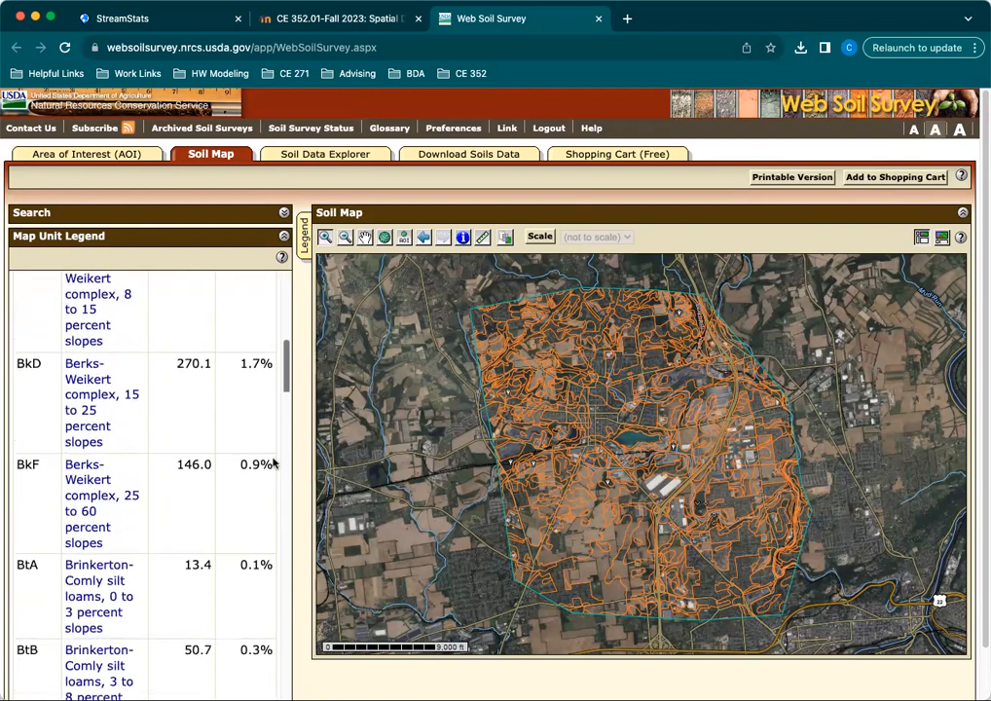
{"action": "left_click_drag", "start_coordinate": [286, 691], "coordinate": [329, 203]}
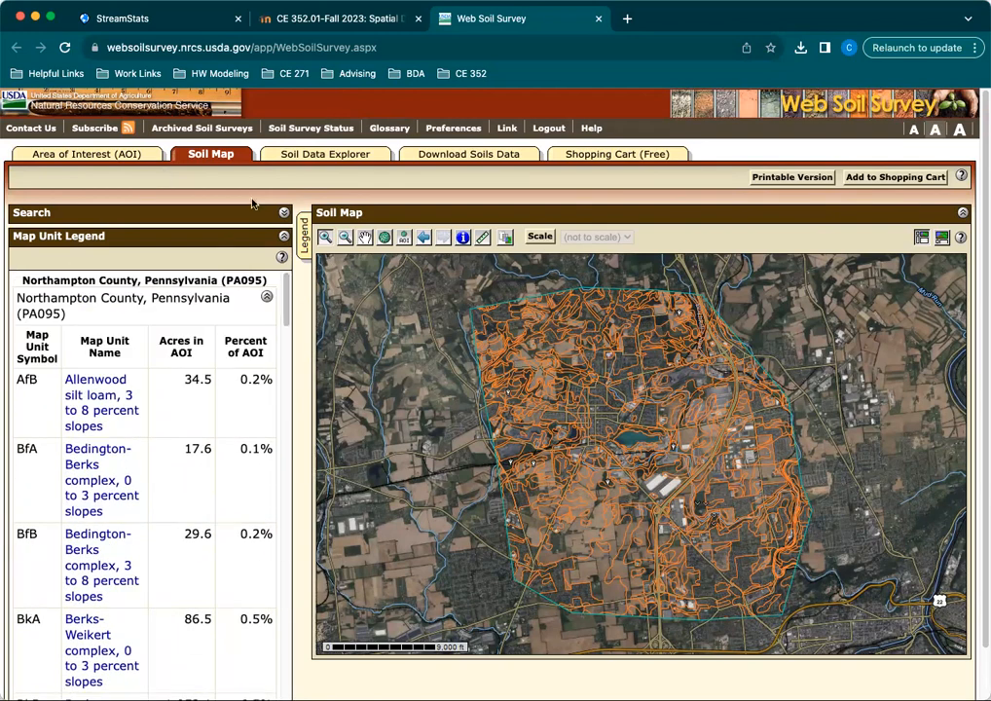
{"action": "left_click", "coordinate": [284, 237]}
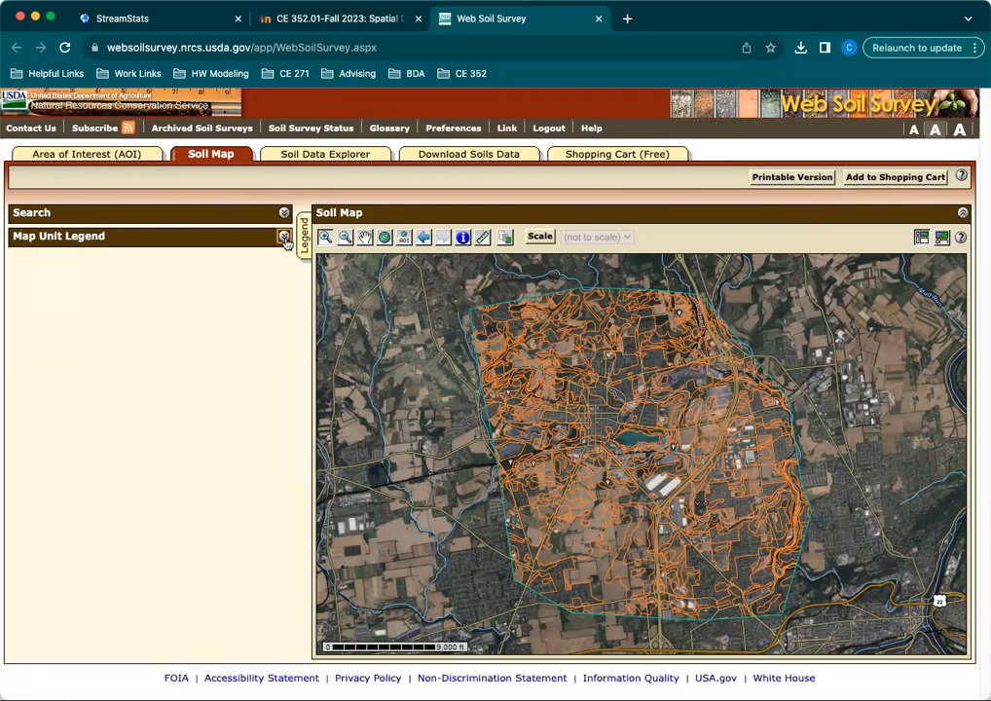
Look through the Soil Physical Properties ratings among the area's soil properties and qualities.
{"action": "left_click", "coordinate": [301, 158]}
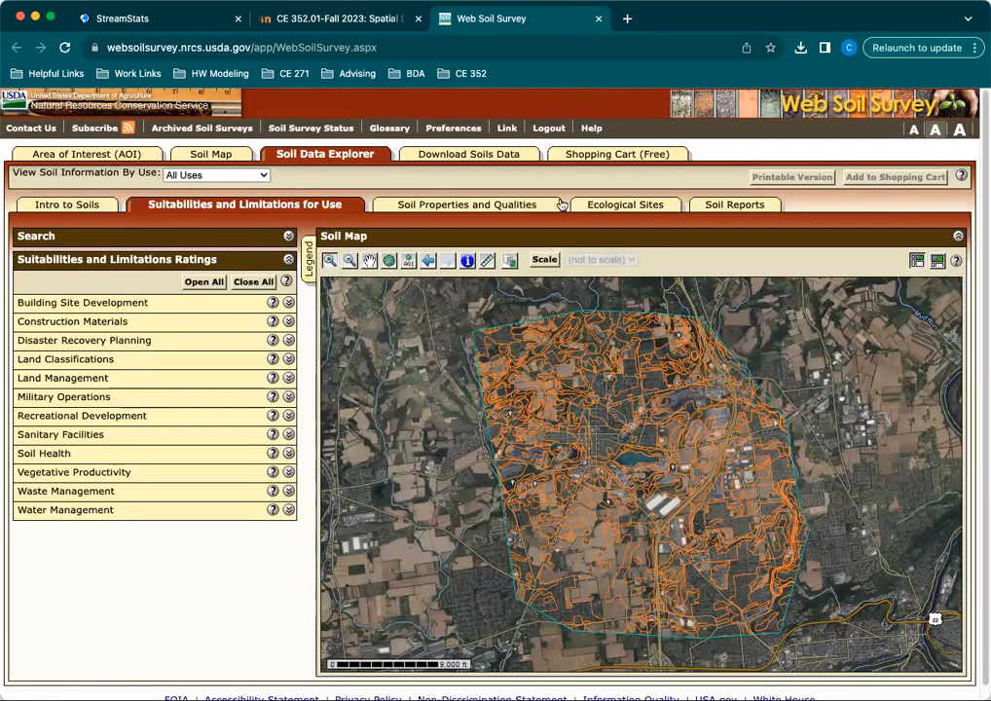
{"action": "left_click", "coordinate": [439, 207]}
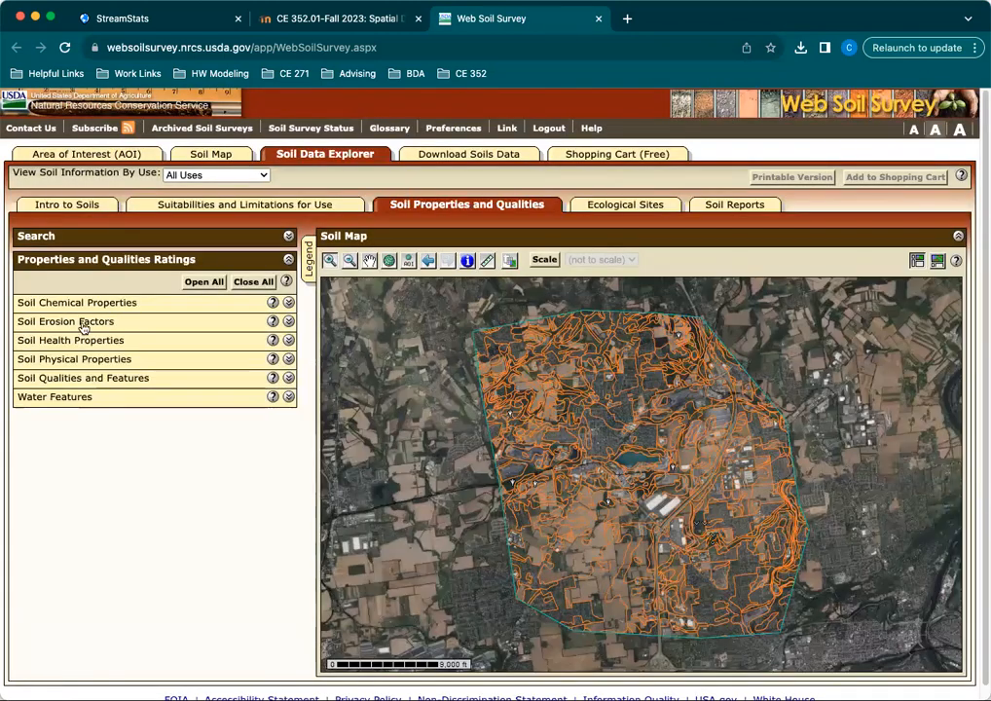
{"action": "left_click", "coordinate": [289, 359]}
{"action": "scroll", "coordinate": [190, 482], "scroll_direction": "down", "scroll_amount": 1}
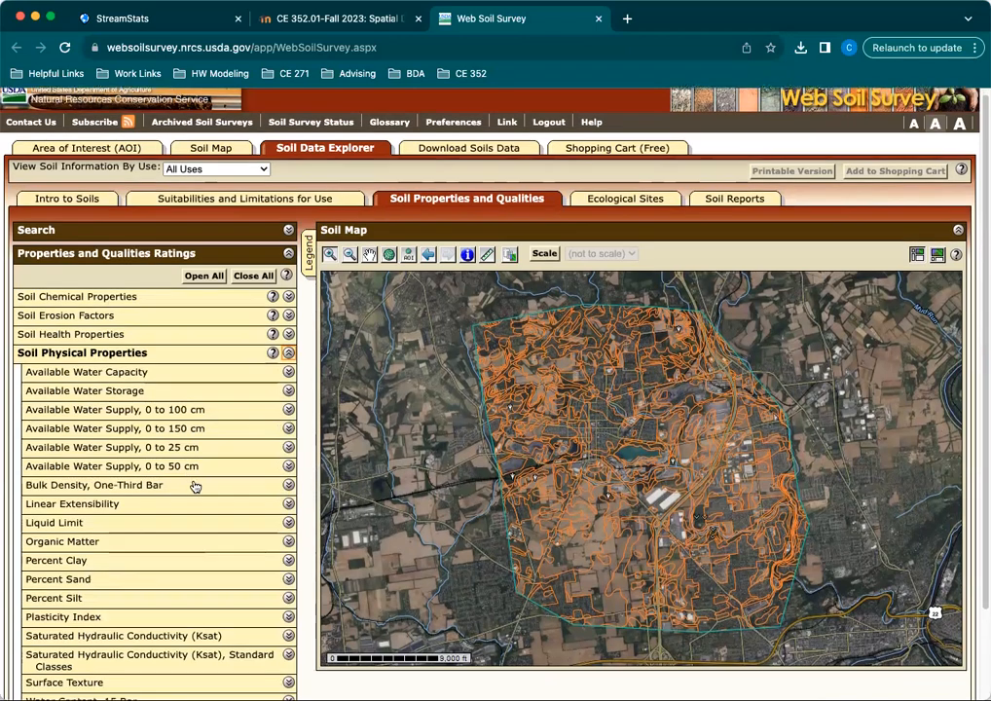
{"action": "scroll", "coordinate": [195, 487], "scroll_direction": "down", "scroll_amount": 2}
{"action": "scroll", "coordinate": [195, 486], "scroll_direction": "down", "scroll_amount": 1}
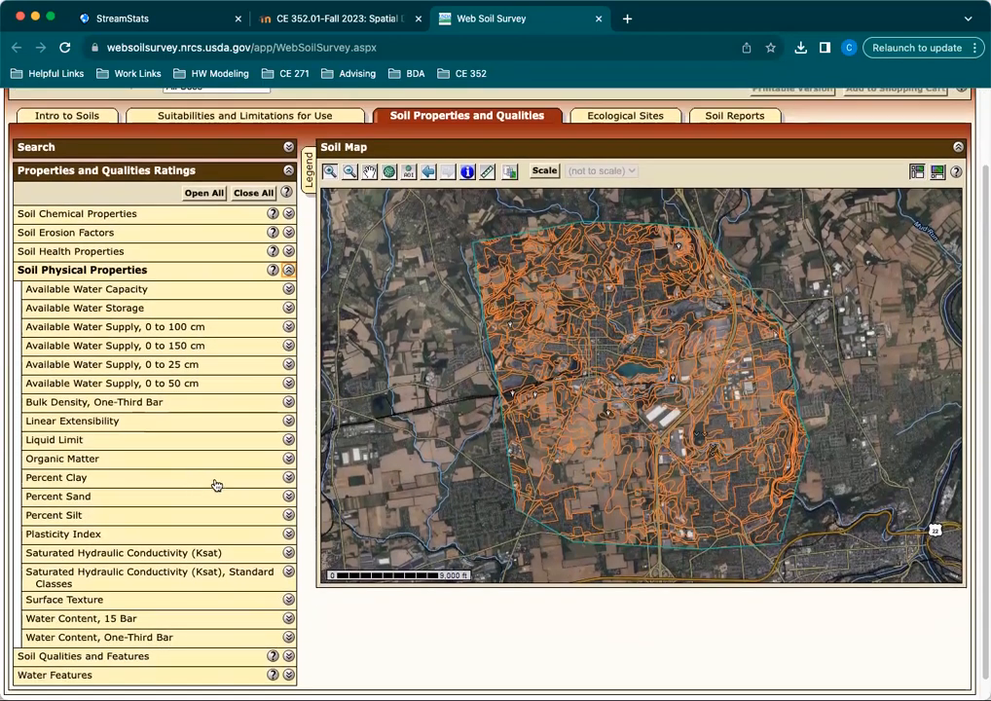
{"action": "left_click", "coordinate": [289, 269]}
Expand the Hydrologic Soil Group rating within Soil Qualities and Features to show its options.
{"action": "left_click", "coordinate": [288, 364]}
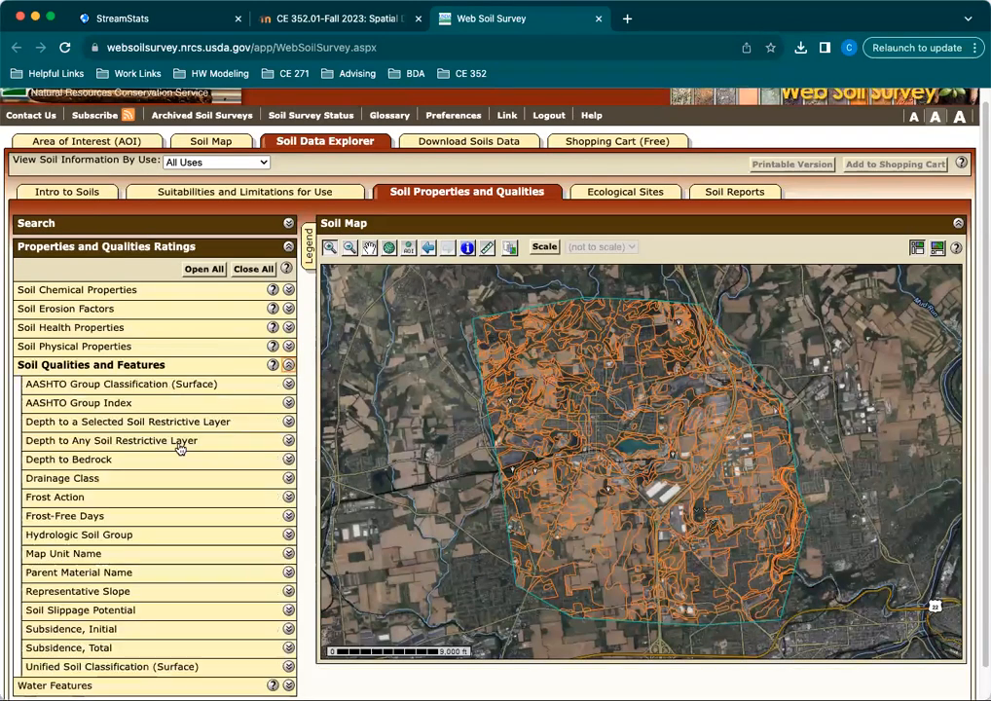
{"action": "scroll", "coordinate": [156, 477], "scroll_direction": "down", "scroll_amount": 1}
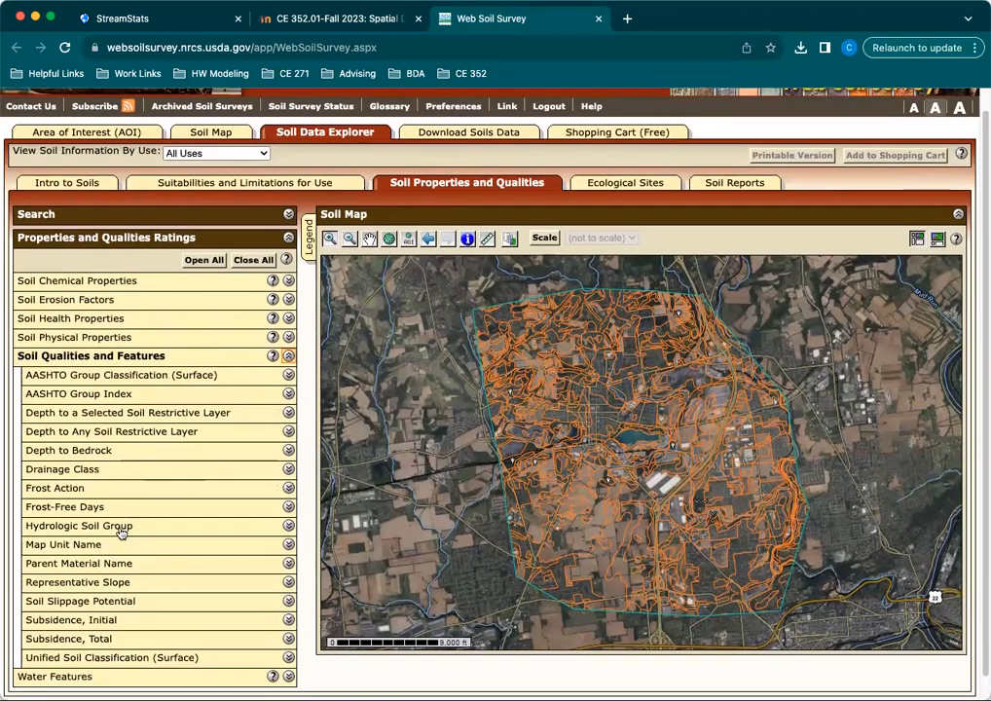
{"action": "left_click", "coordinate": [289, 526]}
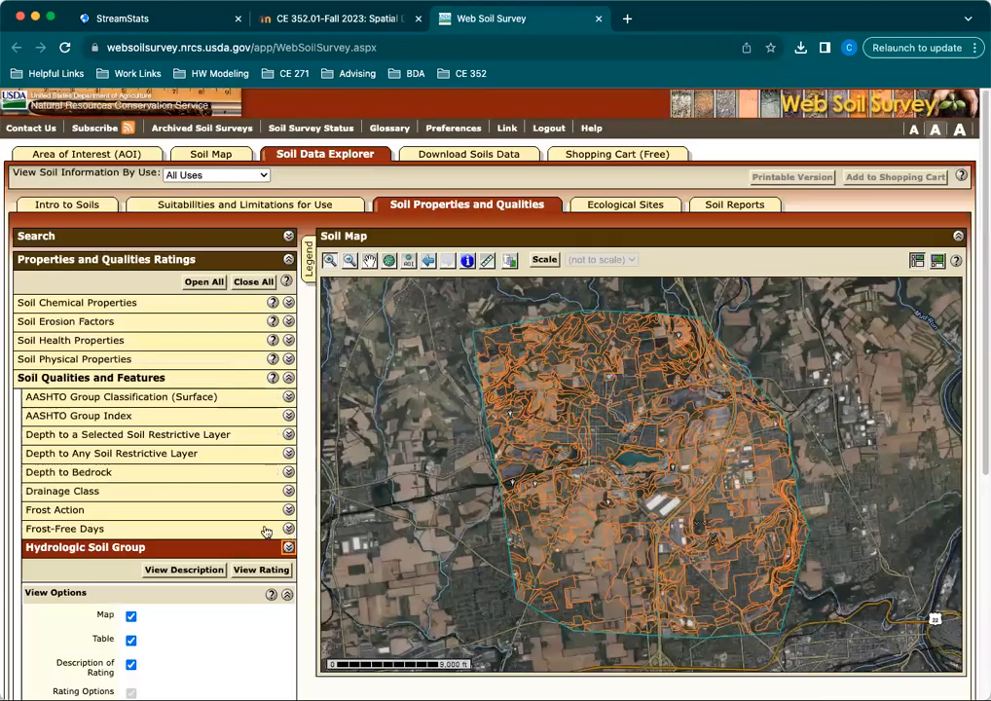
{"action": "scroll", "coordinate": [265, 531], "scroll_direction": "down", "scroll_amount": 5}
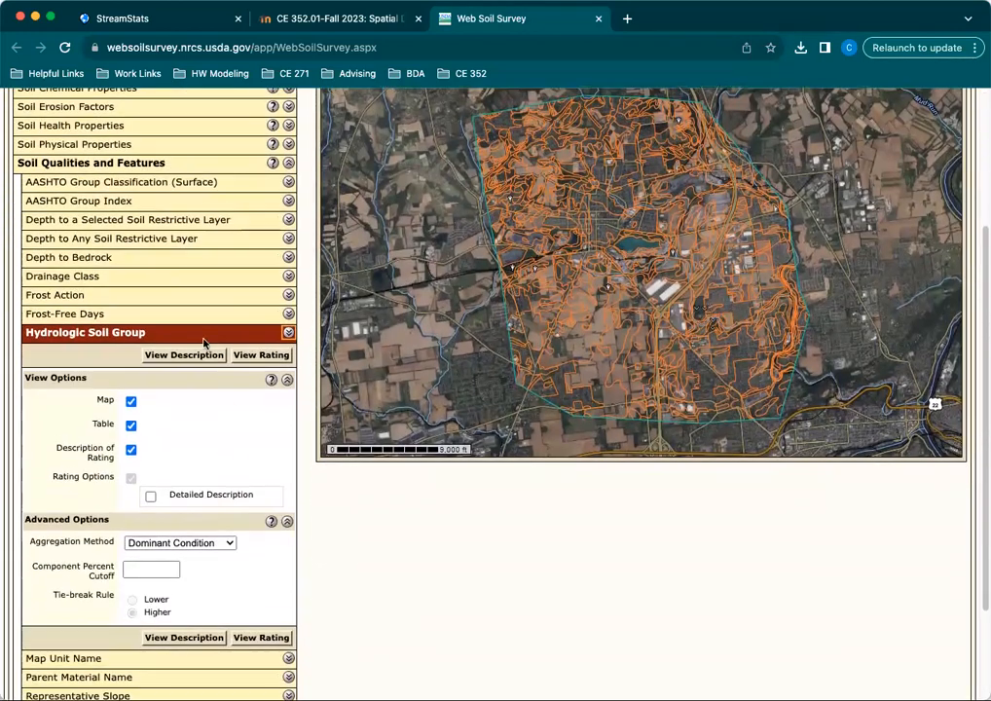
View the description of the Hydrologic Soil Group rating and highlight its full text for reading.
{"action": "left_click", "coordinate": [200, 354]}
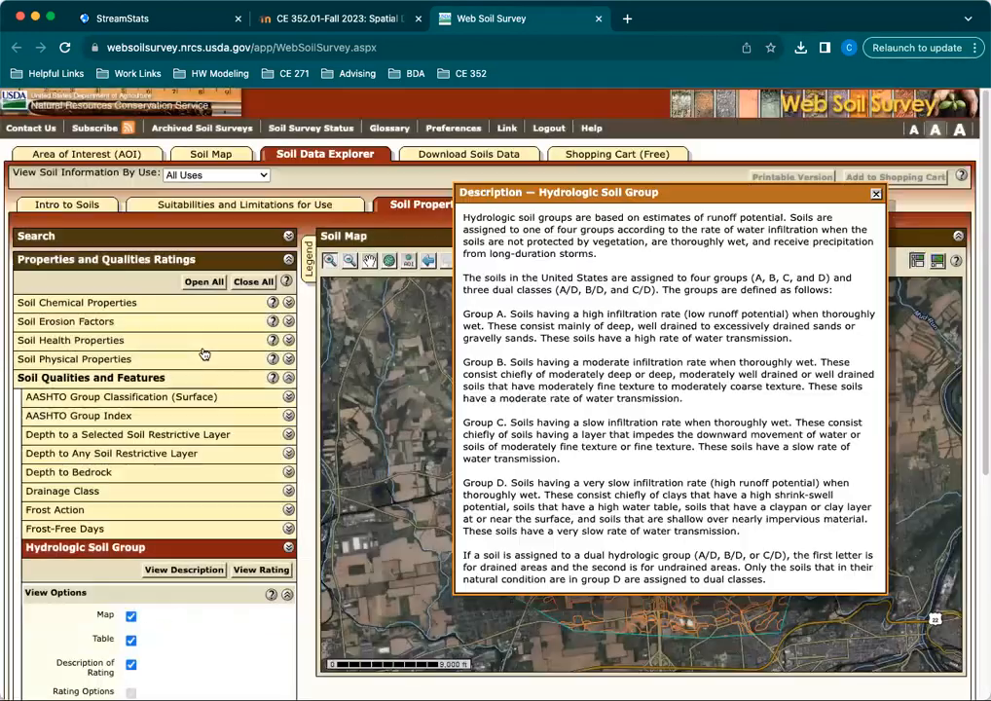
{"action": "left_click_drag", "start_coordinate": [473, 281], "coordinate": [760, 545]}
{"action": "left_click", "coordinate": [762, 542]}
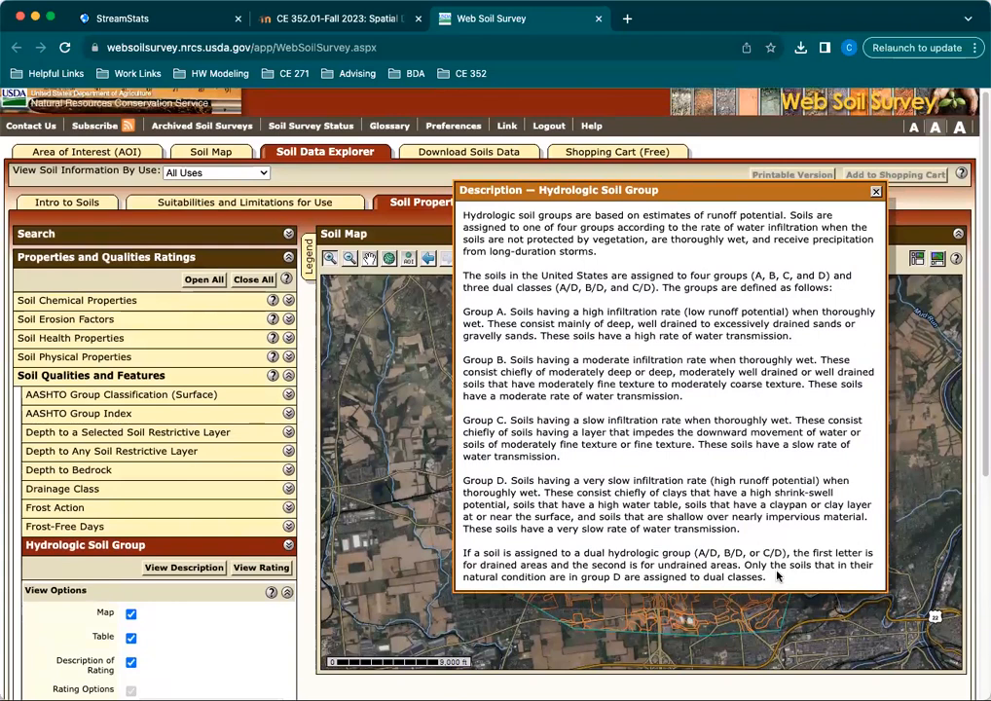
{"action": "left_click_drag", "start_coordinate": [777, 577], "coordinate": [463, 222]}
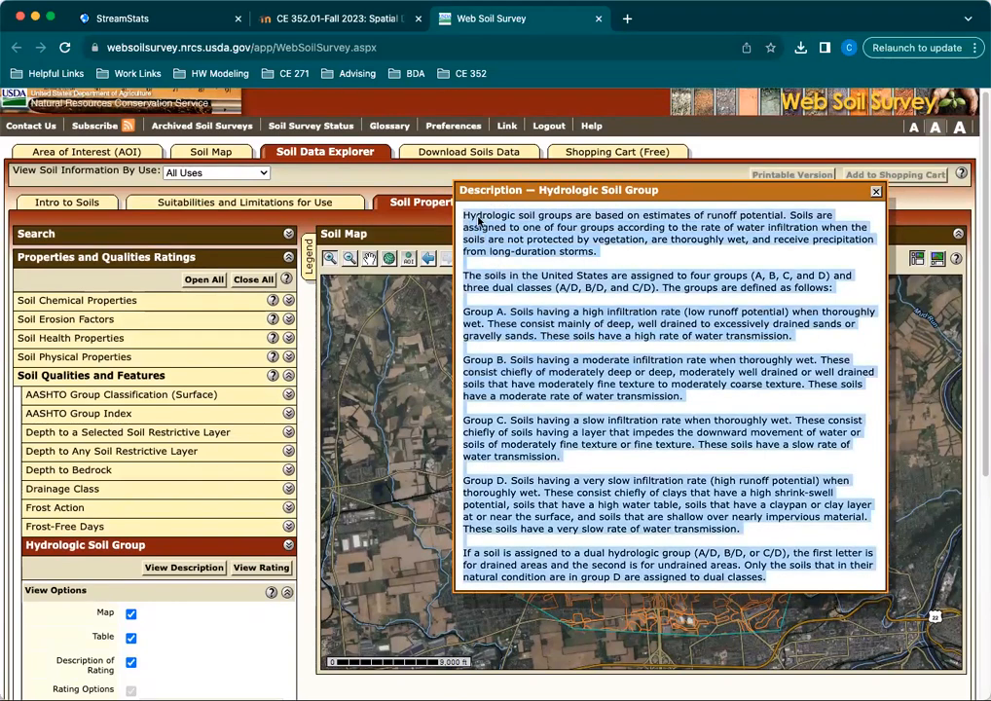
Close the Hydrologic Soil Group description and generate the rating map for the area of interest using the Dominant Condition aggregation method.
{"action": "left_click", "coordinate": [515, 431]}
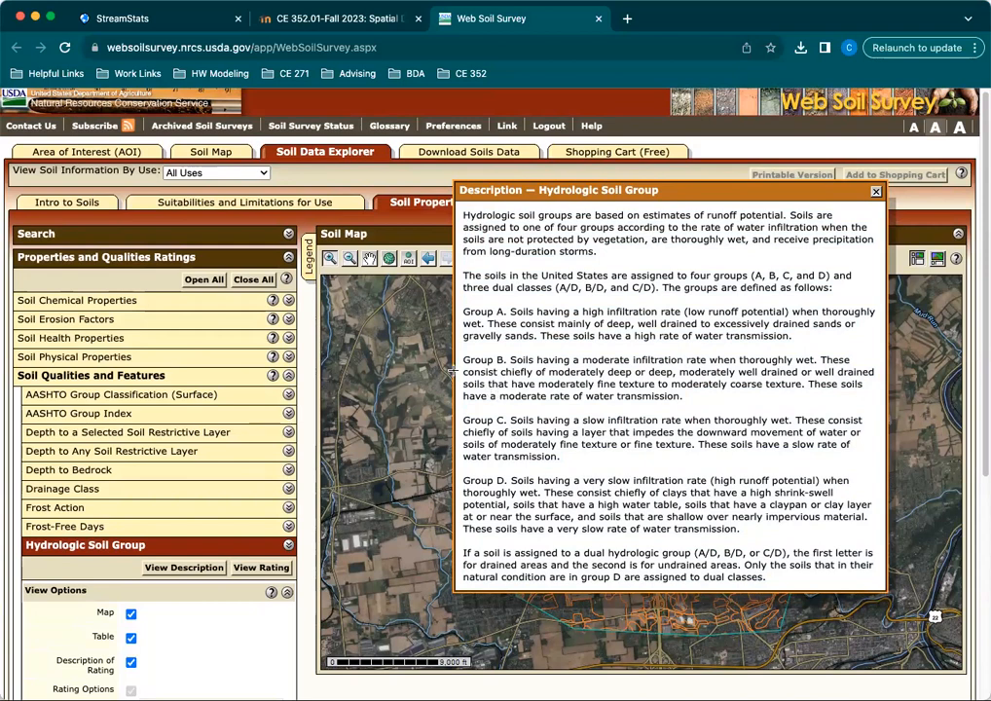
{"action": "left_click", "coordinate": [875, 192]}
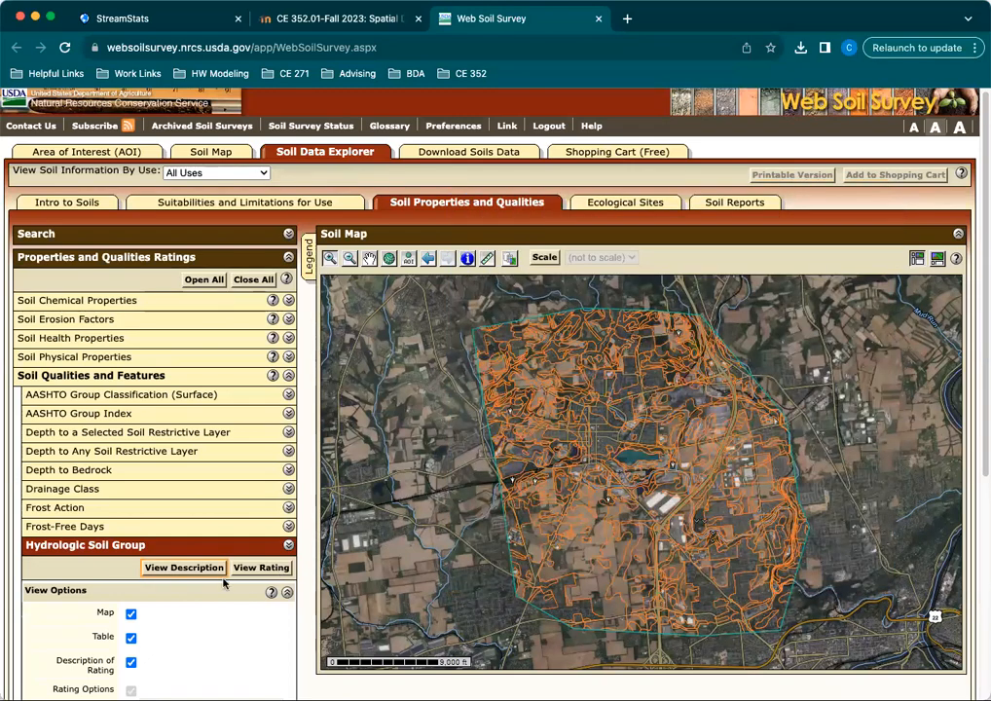
{"action": "scroll", "coordinate": [261, 572], "scroll_direction": "down", "scroll_amount": 5}
{"action": "scroll", "coordinate": [265, 326], "scroll_direction": "up", "scroll_amount": 2}
{"action": "left_click", "coordinate": [261, 363]}
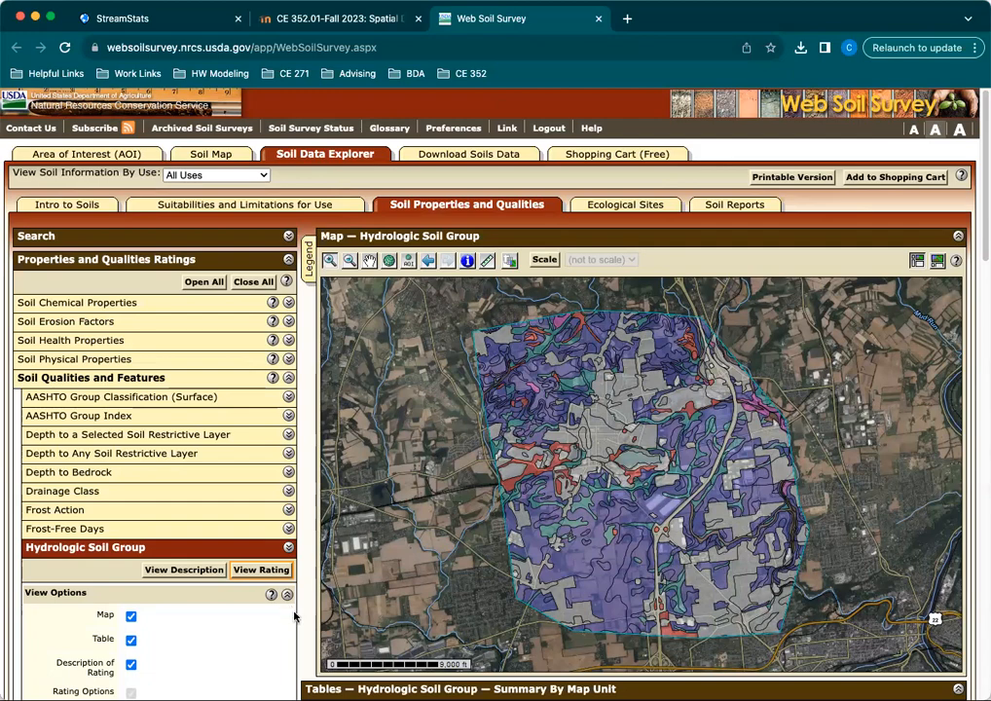
Examine the Hydrologic Soil Group summary table by map unit, highlighting the Urban land rows that have no rating.
{"action": "scroll", "coordinate": [297, 487], "scroll_direction": "down", "scroll_amount": 4}
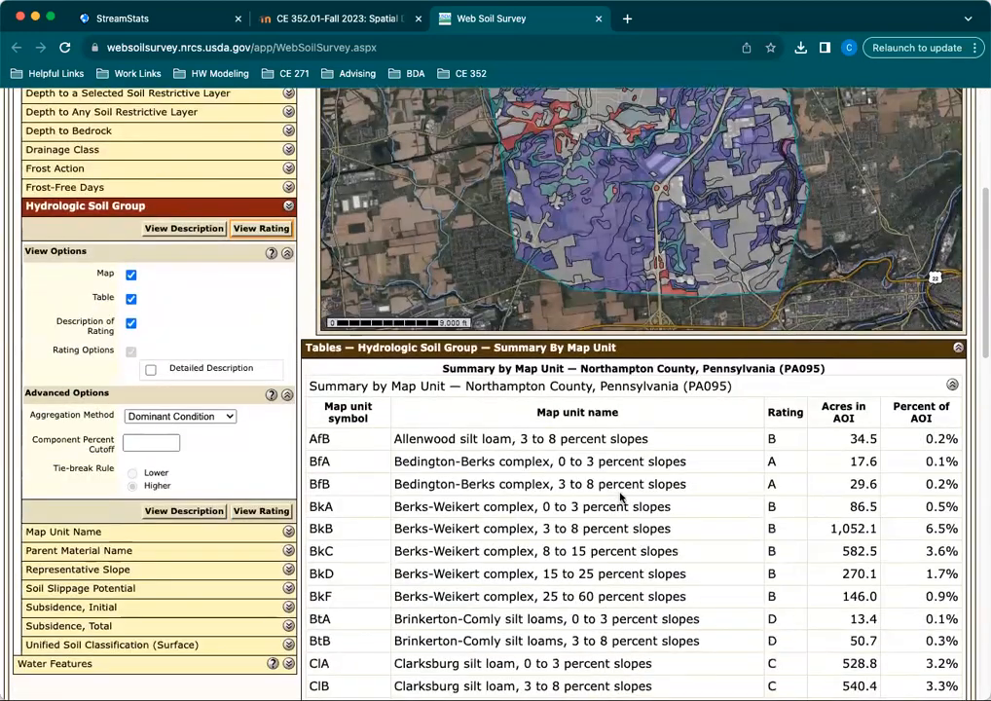
{"action": "scroll", "coordinate": [620, 497], "scroll_direction": "down", "scroll_amount": 2}
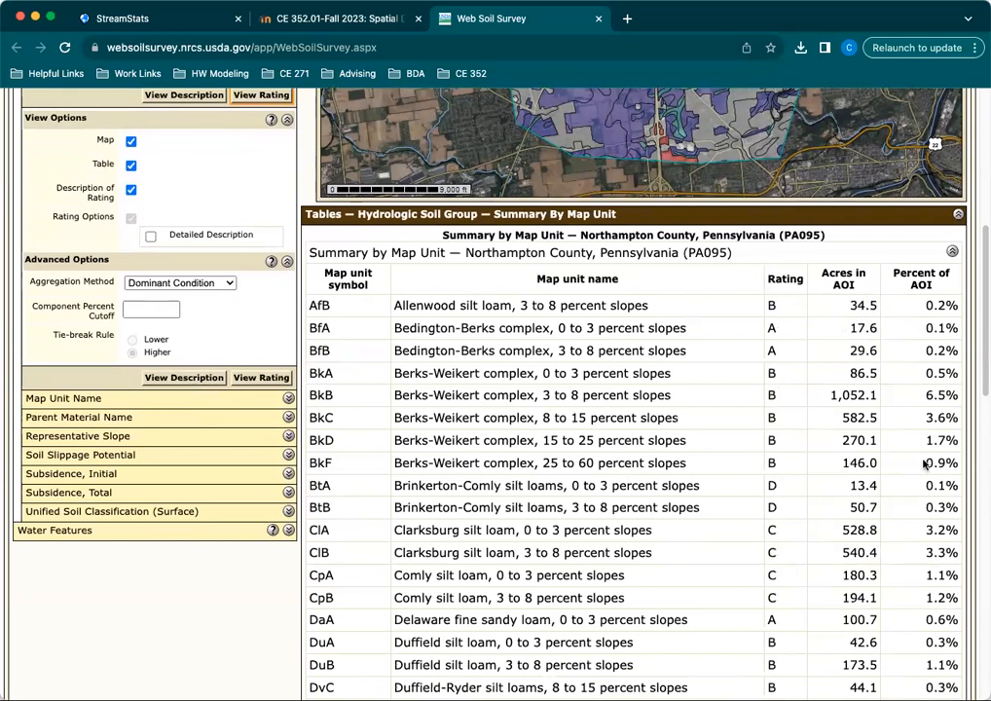
{"action": "scroll", "coordinate": [925, 465], "scroll_direction": "down", "scroll_amount": 6}
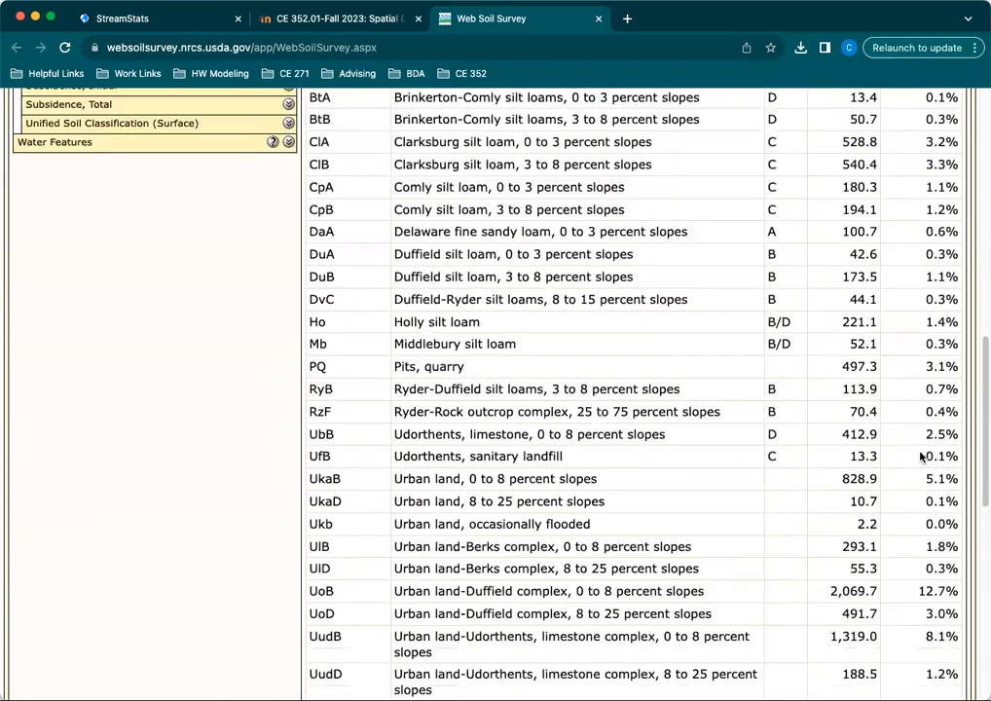
{"action": "scroll", "coordinate": [926, 455], "scroll_direction": "down", "scroll_amount": 3}
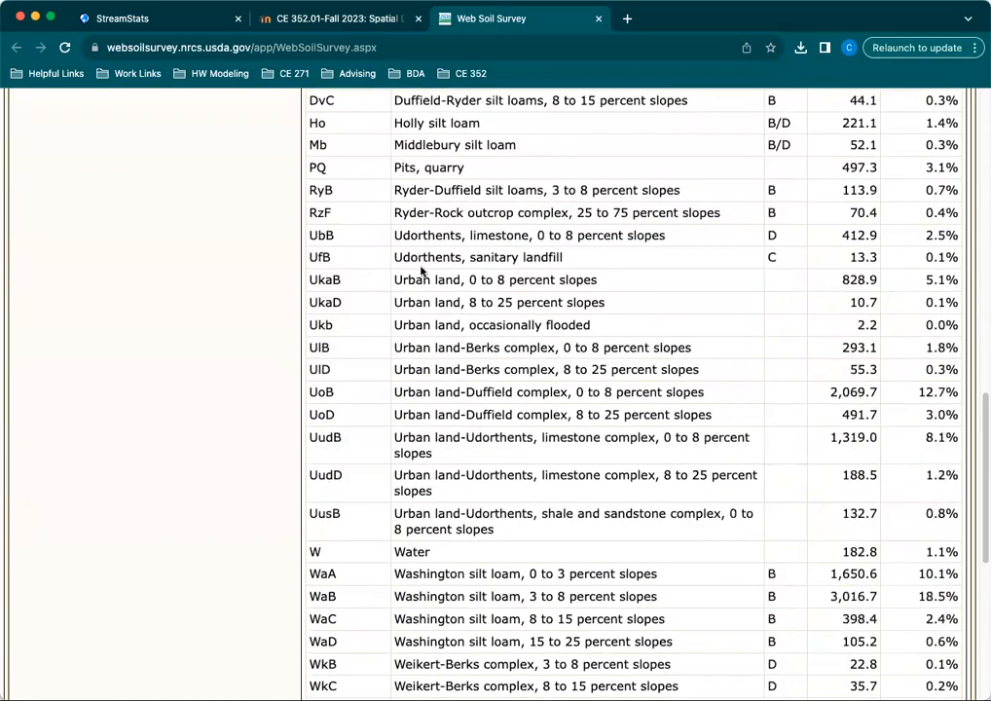
{"action": "left_click_drag", "start_coordinate": [316, 279], "coordinate": [959, 514]}
{"action": "left_click", "coordinate": [746, 352]}
Review the rest of the summary table, highlighting the ratings and area shares of the WaA and WaB Washington silt loam units.
{"action": "scroll", "coordinate": [782, 460], "scroll_direction": "down", "scroll_amount": 4}
{"action": "scroll", "coordinate": [807, 424], "scroll_direction": "up", "scroll_amount": 1}
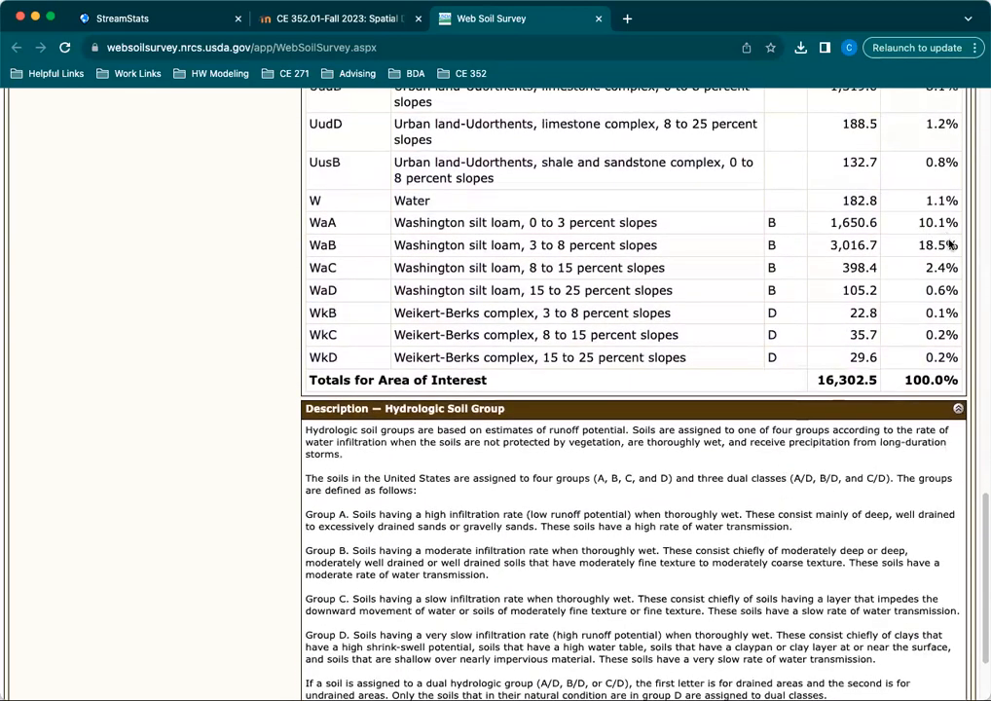
{"action": "left_click_drag", "start_coordinate": [951, 256], "coordinate": [771, 222]}
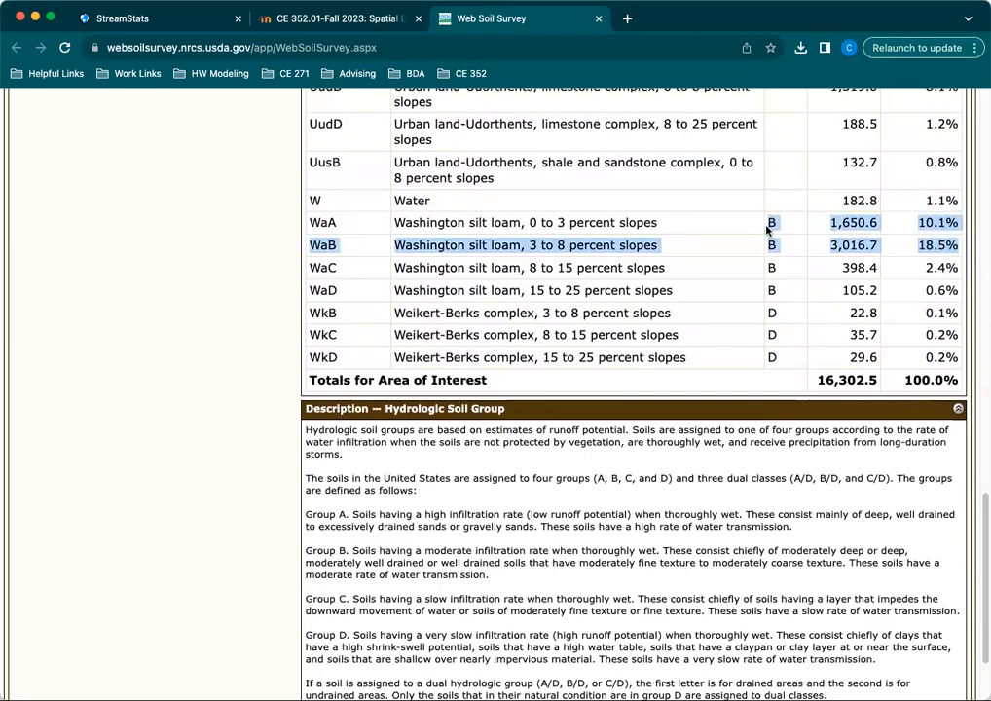
{"action": "scroll", "coordinate": [823, 250], "scroll_direction": "down", "scroll_amount": 1}
{"action": "scroll", "coordinate": [822, 251], "scroll_direction": "up", "scroll_amount": 5}
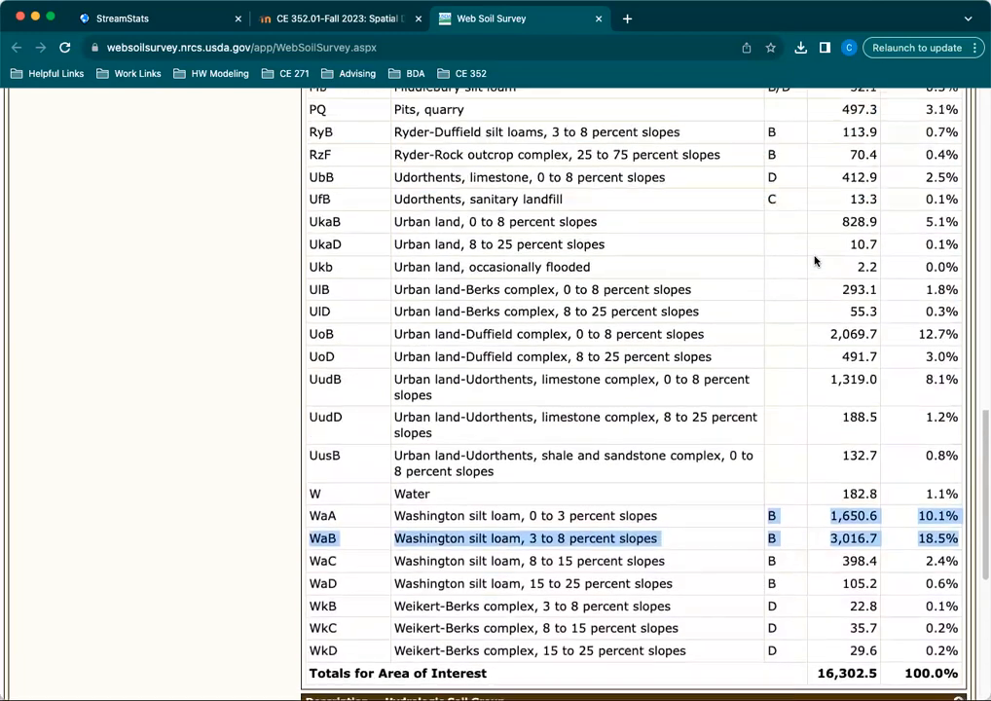
{"action": "scroll", "coordinate": [815, 261], "scroll_direction": "up", "scroll_amount": 1}
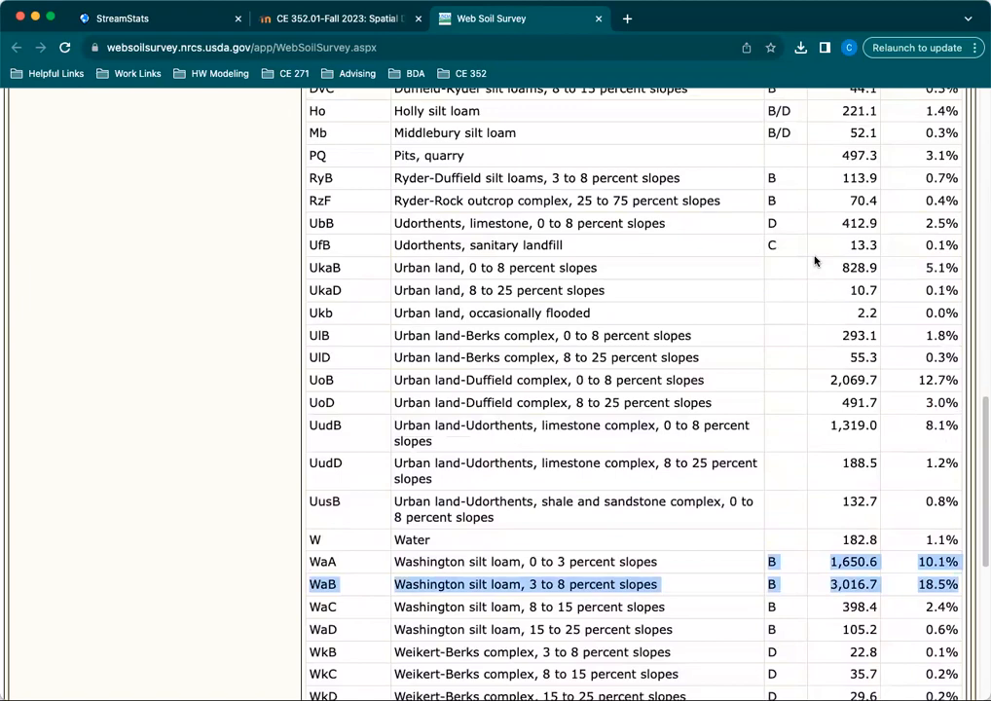
{"action": "scroll", "coordinate": [851, 367], "scroll_direction": "up", "scroll_amount": 8}
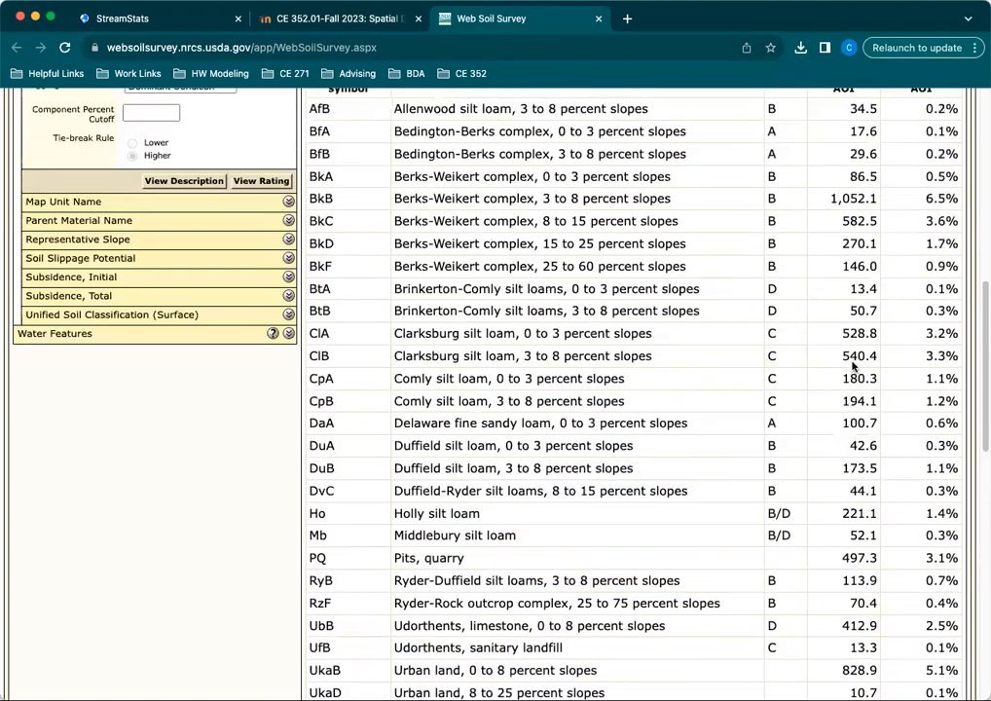
{"action": "scroll", "coordinate": [851, 367], "scroll_direction": "up", "scroll_amount": 1}
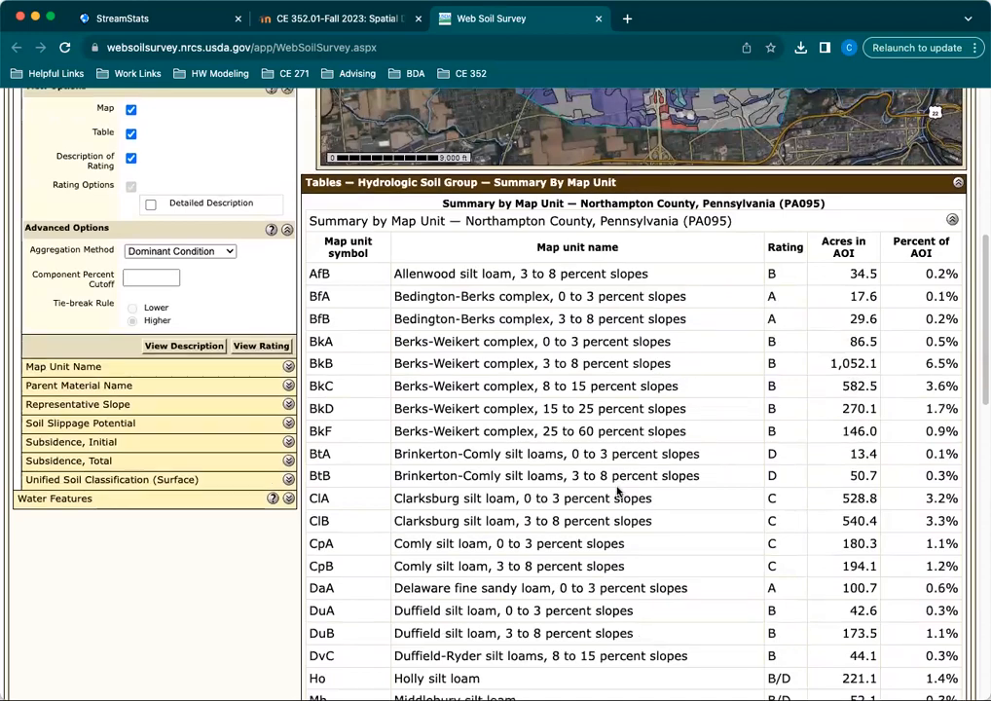
Identify the map features at a point in the gray urban area near the center of the Hydrologic Soil Group map.
{"action": "scroll", "coordinate": [619, 496], "scroll_direction": "up", "scroll_amount": 3}
{"action": "scroll", "coordinate": [592, 571], "scroll_direction": "up", "scroll_amount": 4}
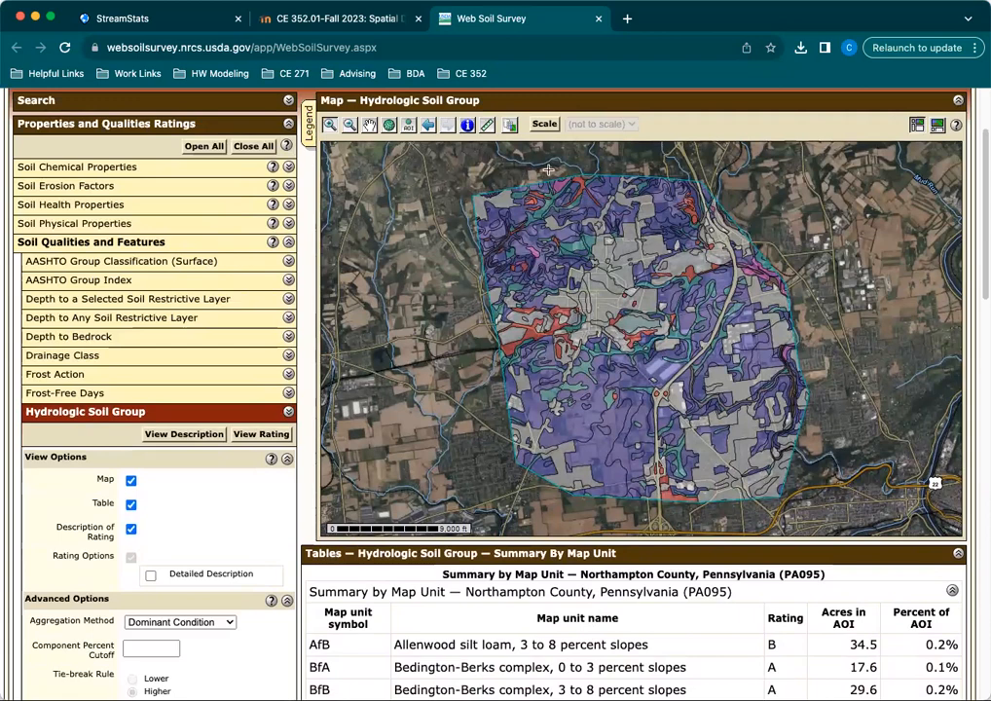
{"action": "left_click", "coordinate": [466, 127]}
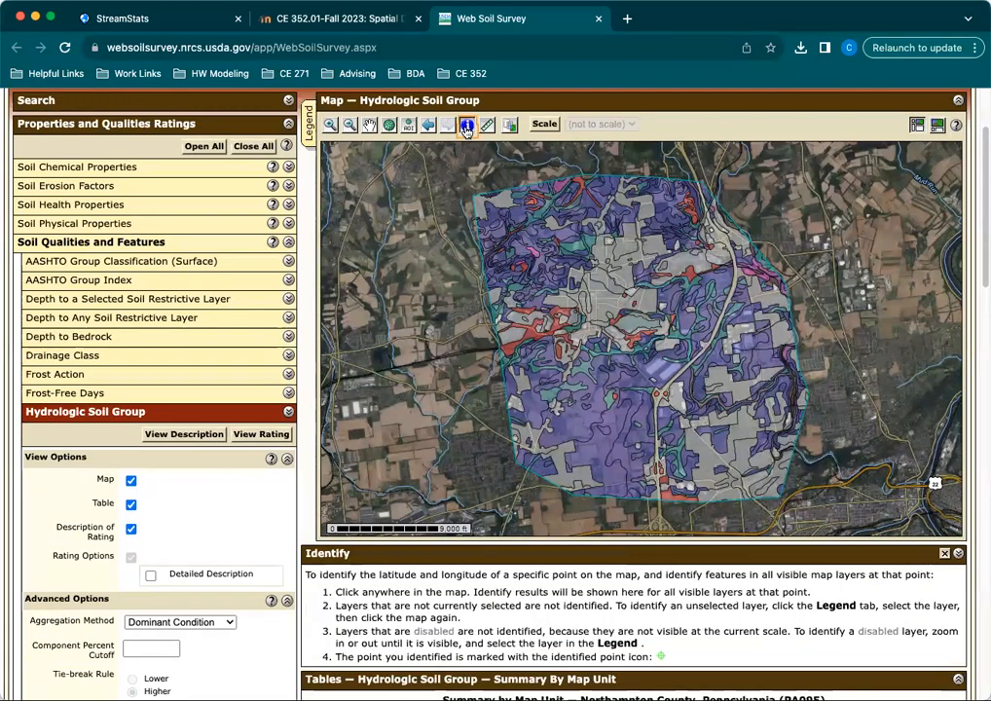
{"action": "left_click", "coordinate": [610, 310]}
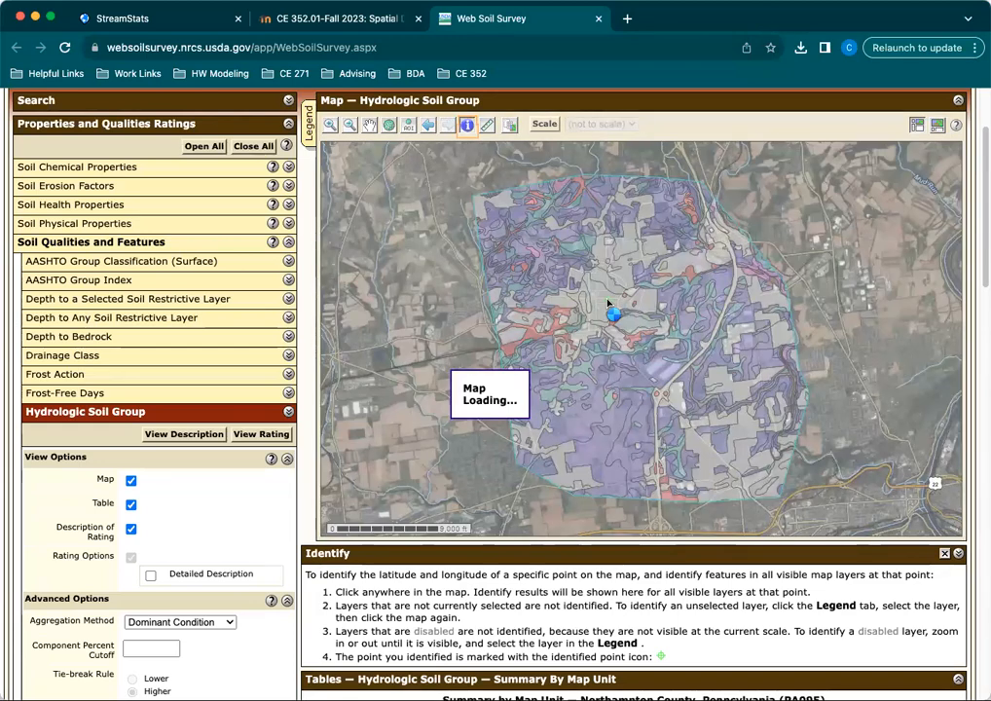
Read the identified urban point's attributes, highlighting its map unit name and Soil Ratings Value.
{"action": "scroll", "coordinate": [734, 533], "scroll_direction": "down", "scroll_amount": 1}
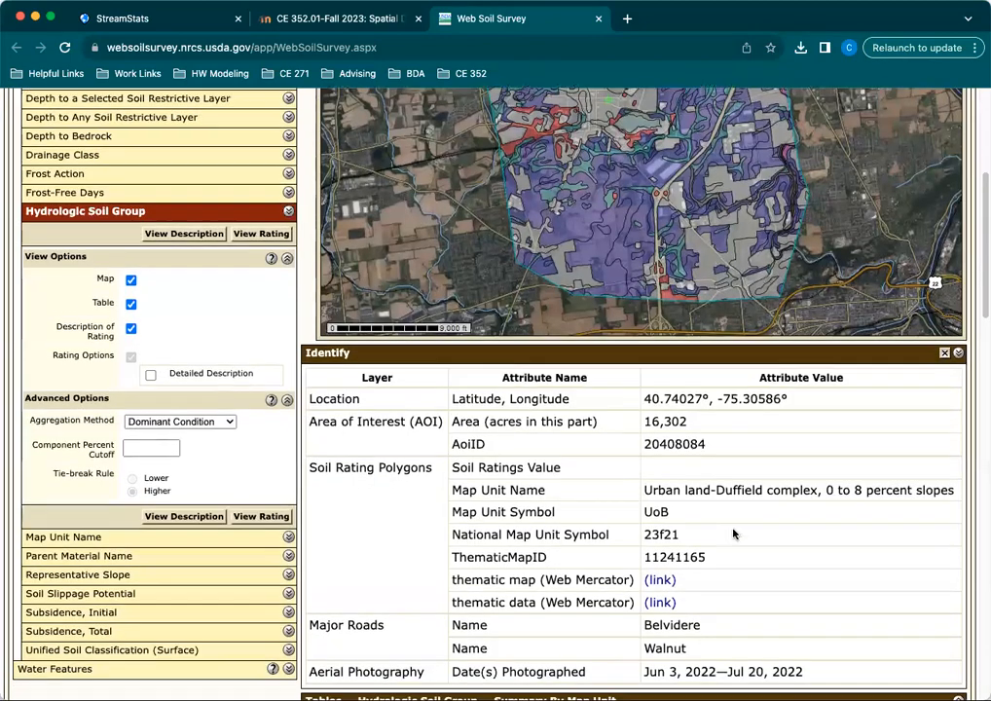
{"action": "scroll", "coordinate": [735, 534], "scroll_direction": "down", "scroll_amount": 3}
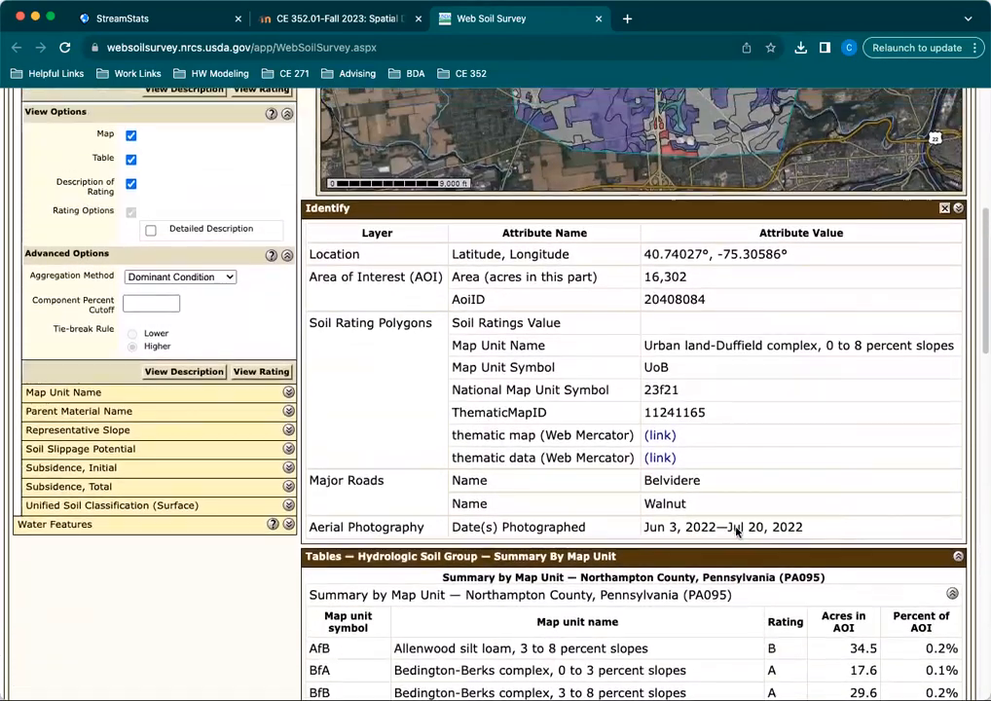
{"action": "scroll", "coordinate": [738, 531], "scroll_direction": "up", "scroll_amount": 1}
{"action": "left_click_drag", "start_coordinate": [312, 269], "coordinate": [843, 544]}
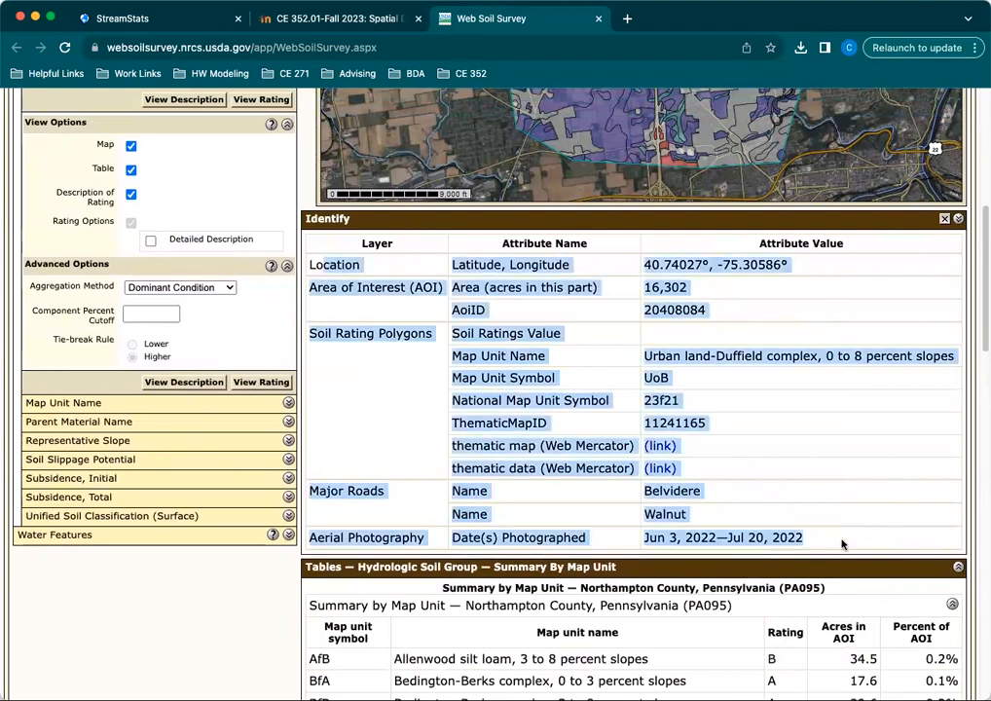
{"action": "left_click", "coordinate": [841, 535]}
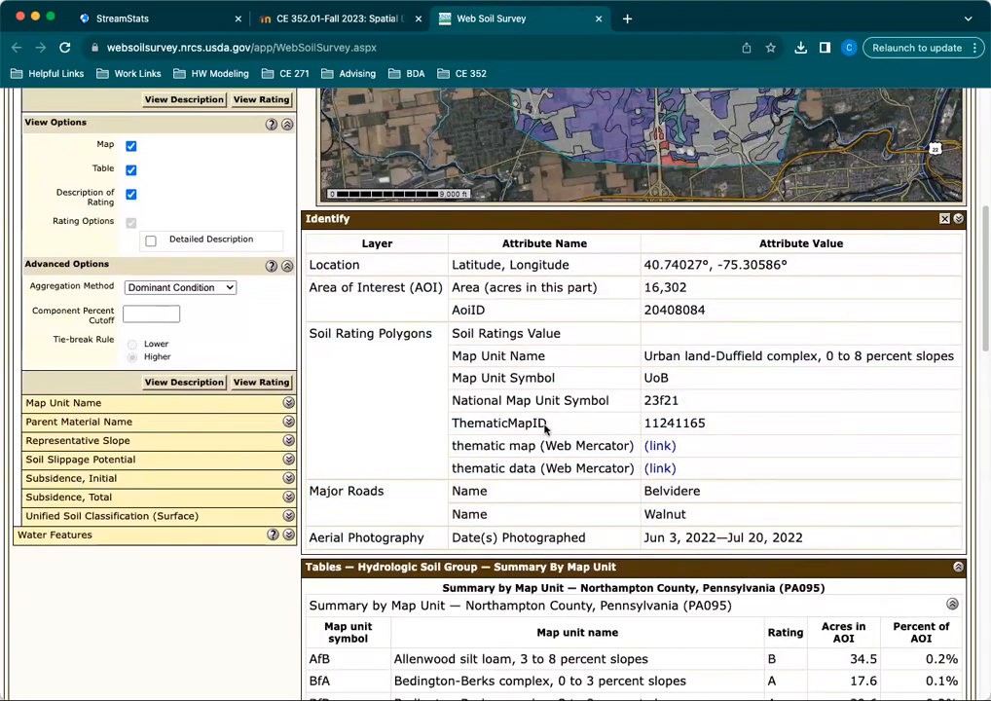
{"action": "triple_click", "coordinate": [750, 360]}
{"action": "left_click", "coordinate": [609, 327]}
{"action": "left_click_drag", "start_coordinate": [484, 333], "coordinate": [682, 333]}
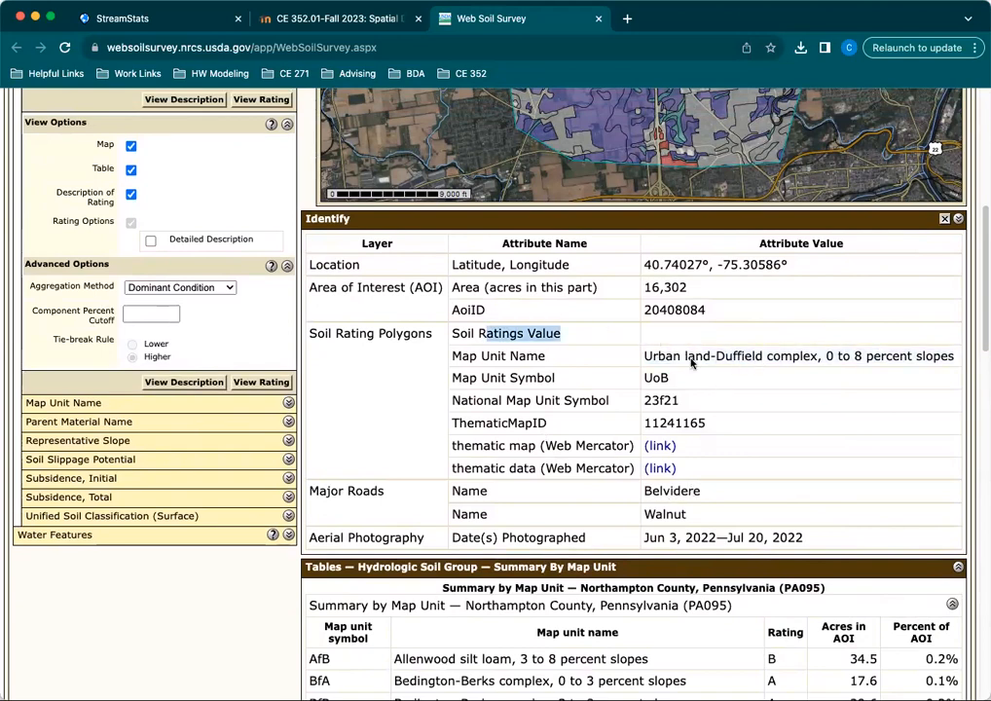
Identify a point in the large purple area in the southern part of the map and highlight its Soil Ratings Value.
{"action": "scroll", "coordinate": [692, 360], "scroll_direction": "up", "scroll_amount": 3}
{"action": "scroll", "coordinate": [693, 362], "scroll_direction": "up", "scroll_amount": 5}
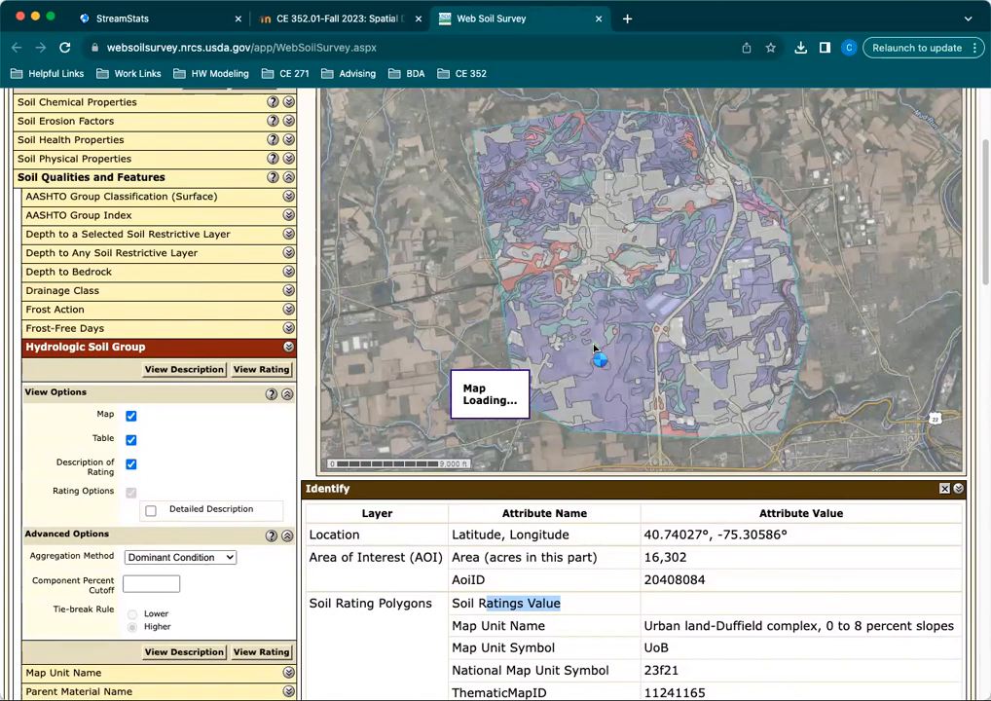
{"action": "scroll", "coordinate": [730, 545], "scroll_direction": "down", "scroll_amount": 2}
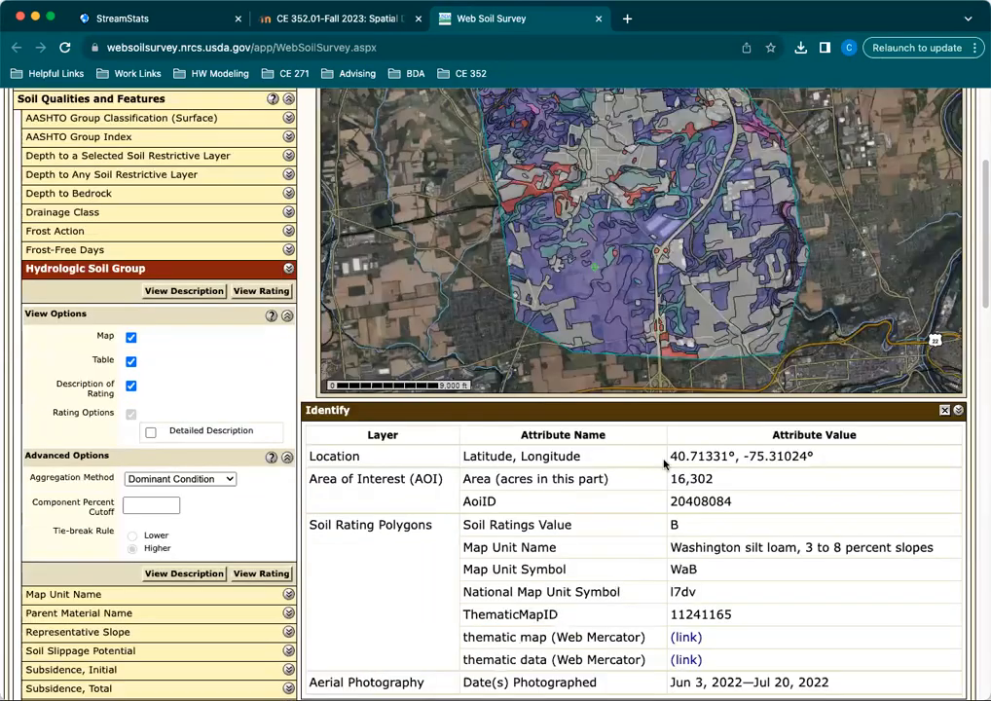
{"action": "left_click_drag", "start_coordinate": [464, 525], "coordinate": [785, 531]}
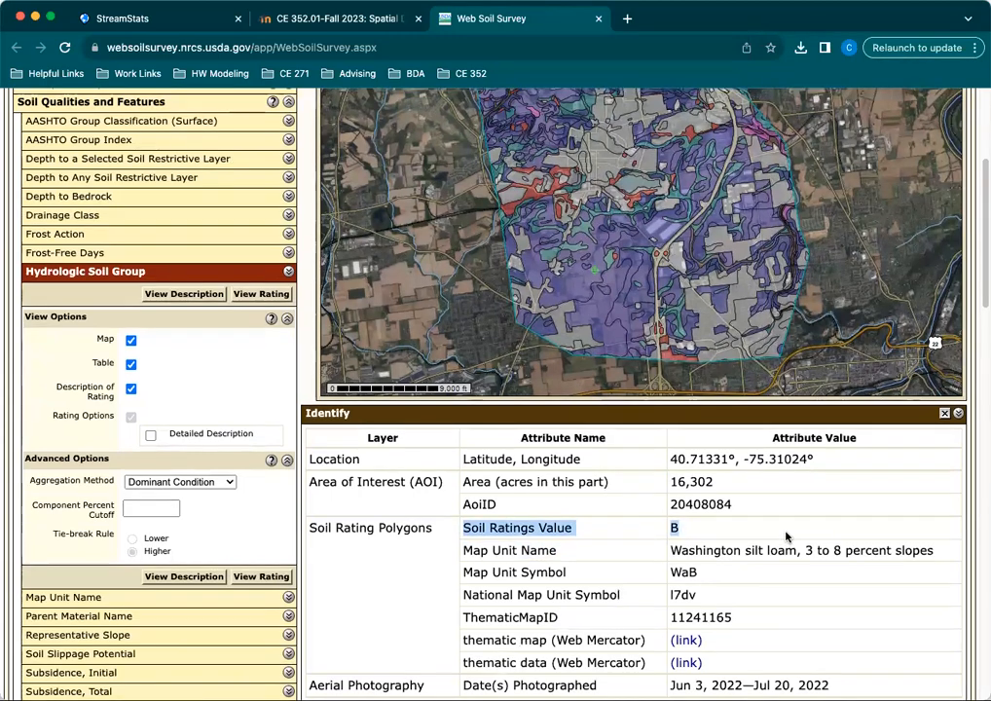
Request a download link for the SSURGO soils data package covering the area of interest.
{"action": "scroll", "coordinate": [784, 534], "scroll_direction": "up", "scroll_amount": 3}
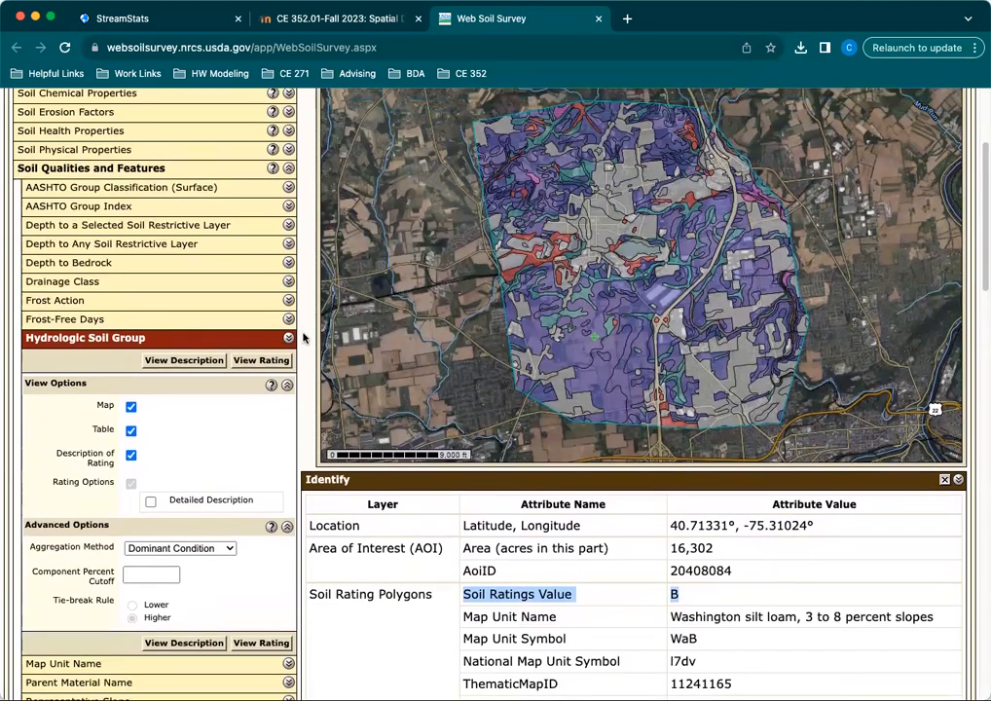
{"action": "scroll", "coordinate": [308, 340], "scroll_direction": "up", "scroll_amount": 5}
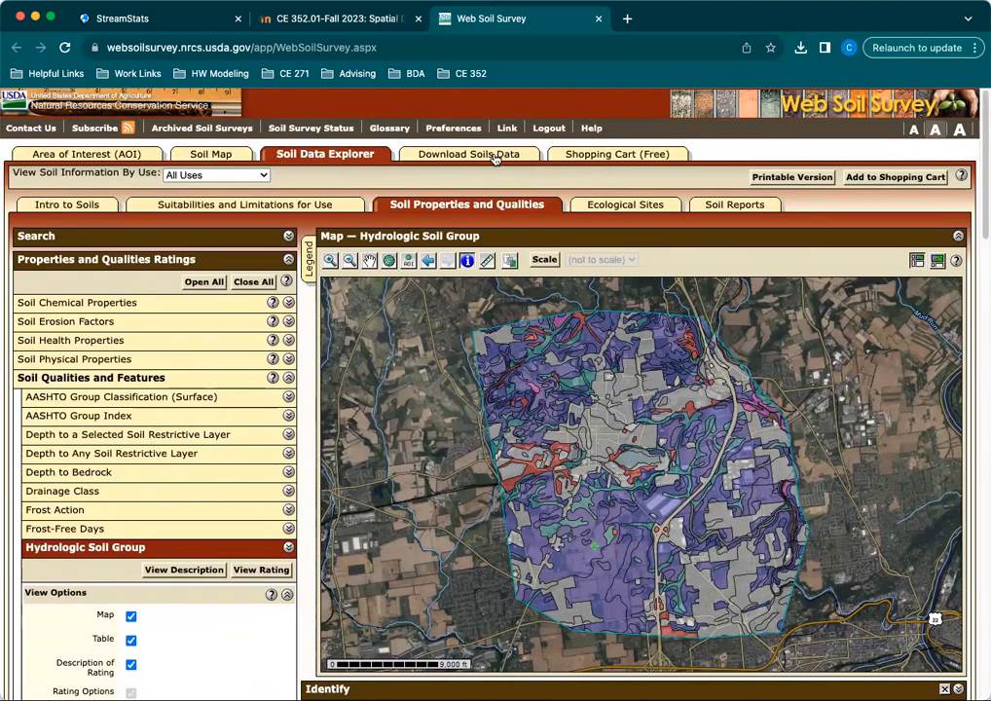
{"action": "left_click", "coordinate": [497, 157]}
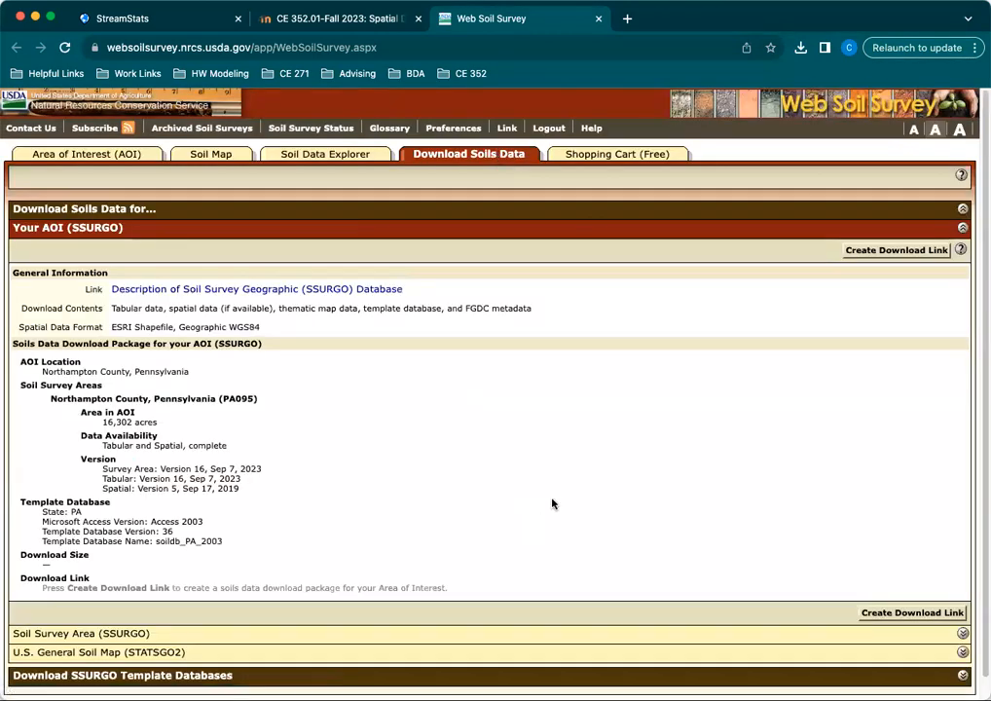
{"action": "scroll", "coordinate": [552, 504], "scroll_direction": "down", "scroll_amount": 1}
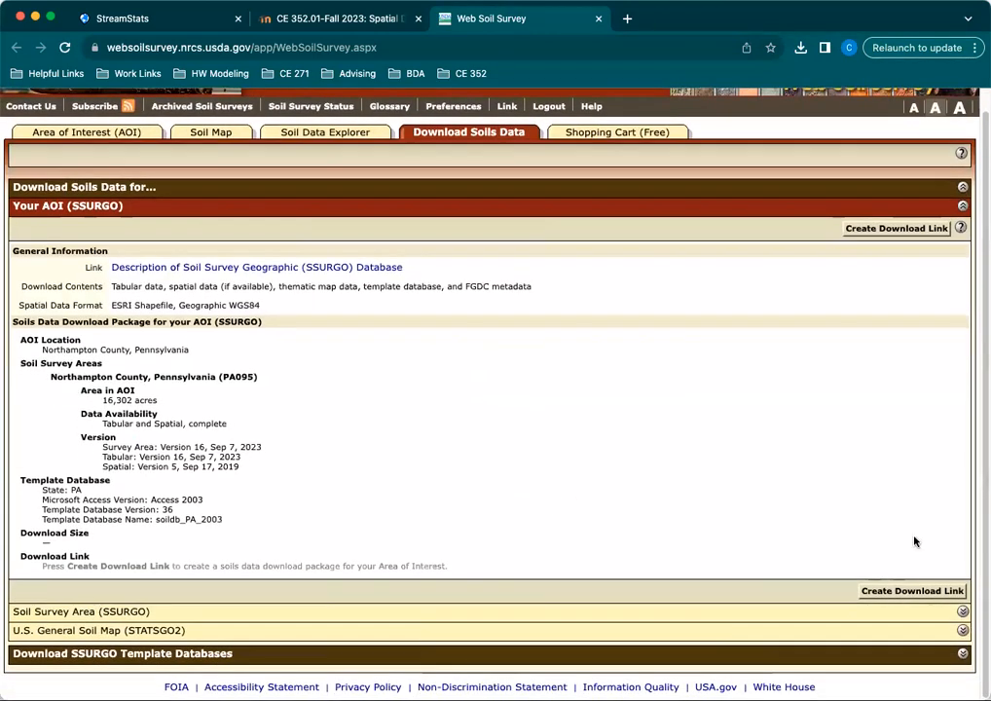
{"action": "left_click", "coordinate": [896, 592]}
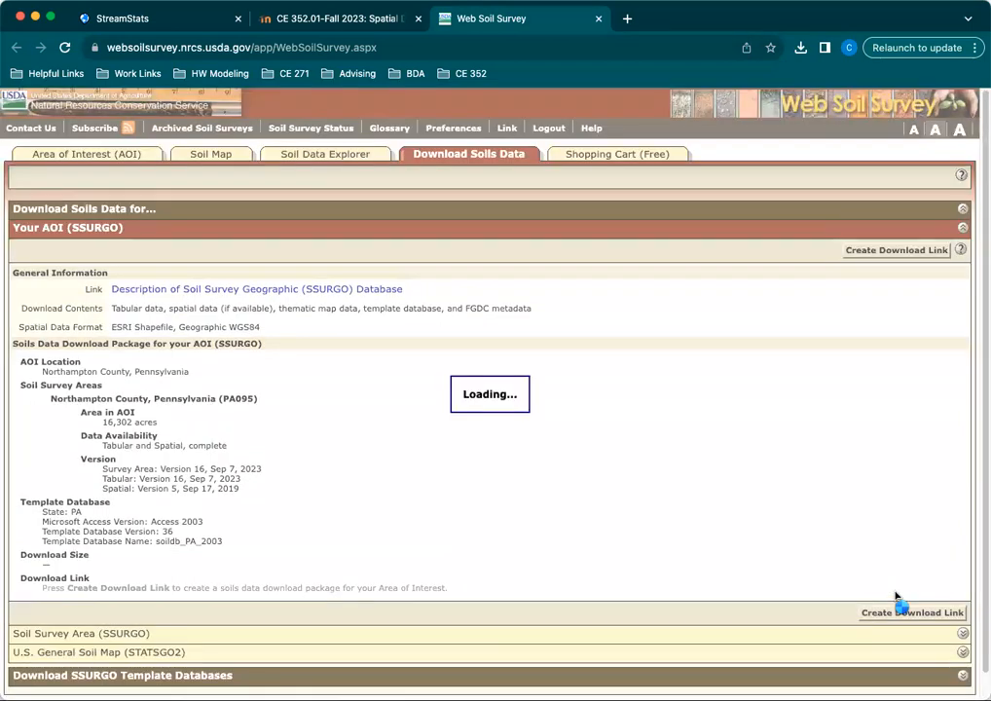